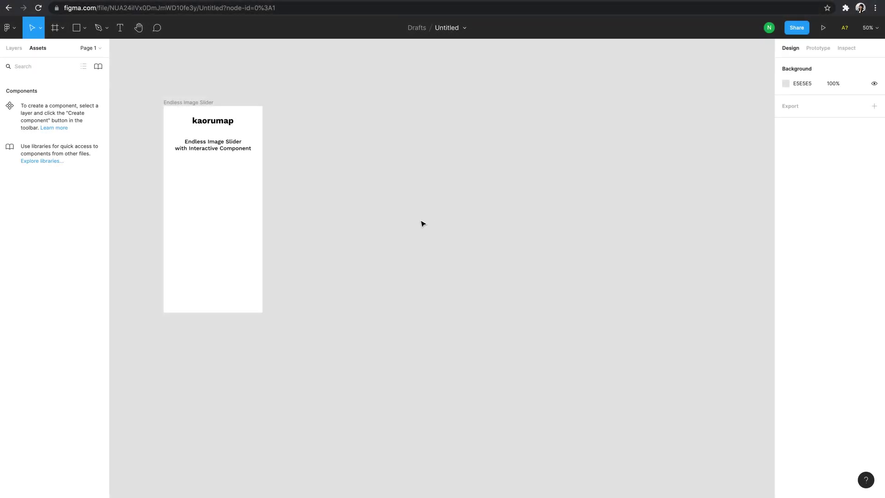
- Run the Unsplash plugin and insert the orange parrot on a branch photo from its animal category
right_click(422, 223)
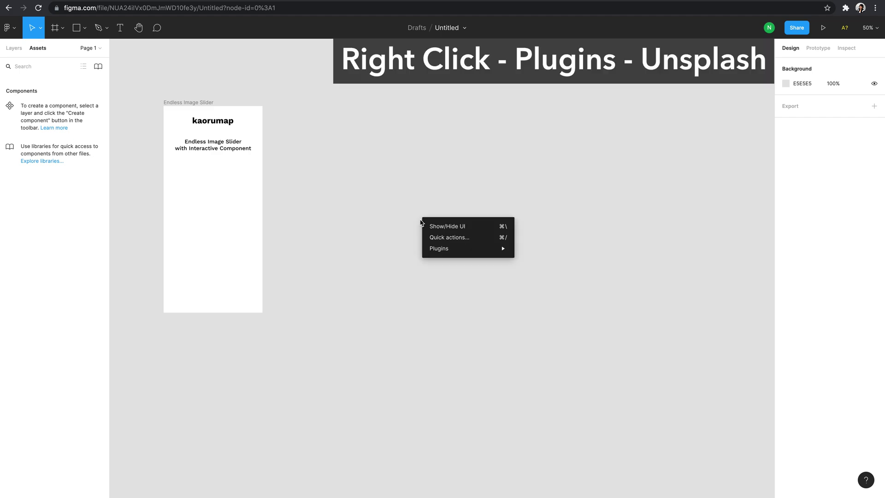
mouse_move(458, 248)
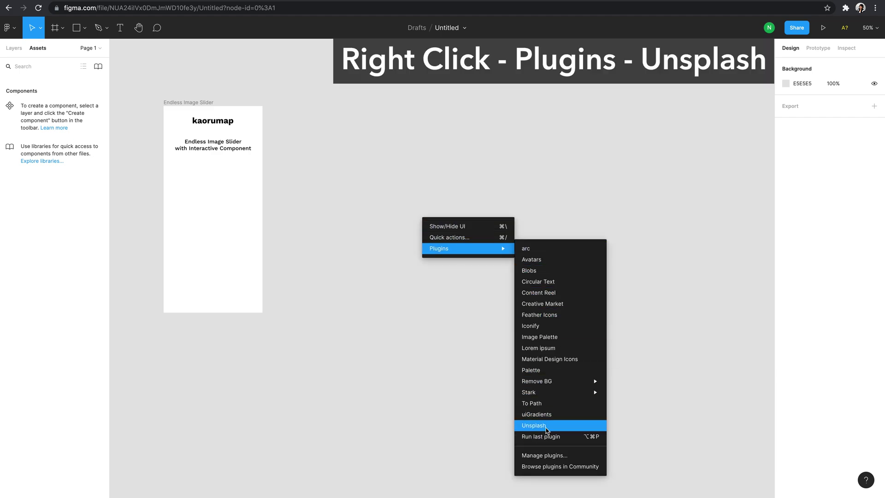
left_click(546, 426)
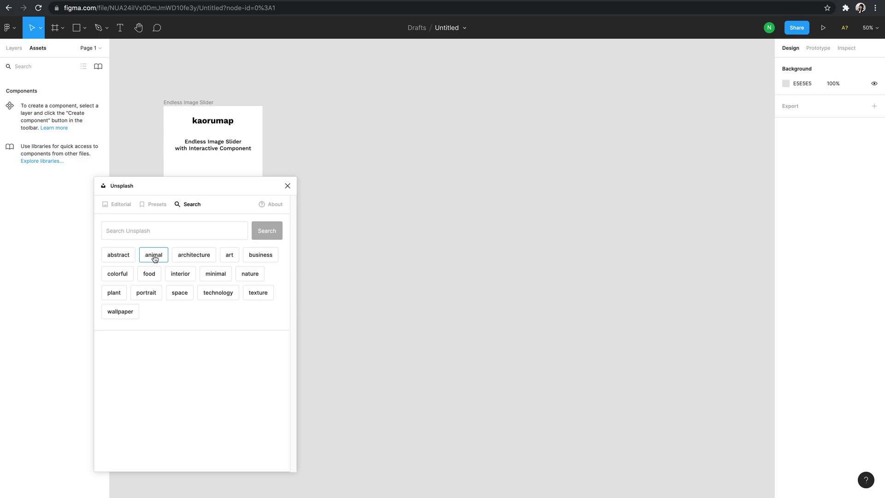
left_click(154, 257)
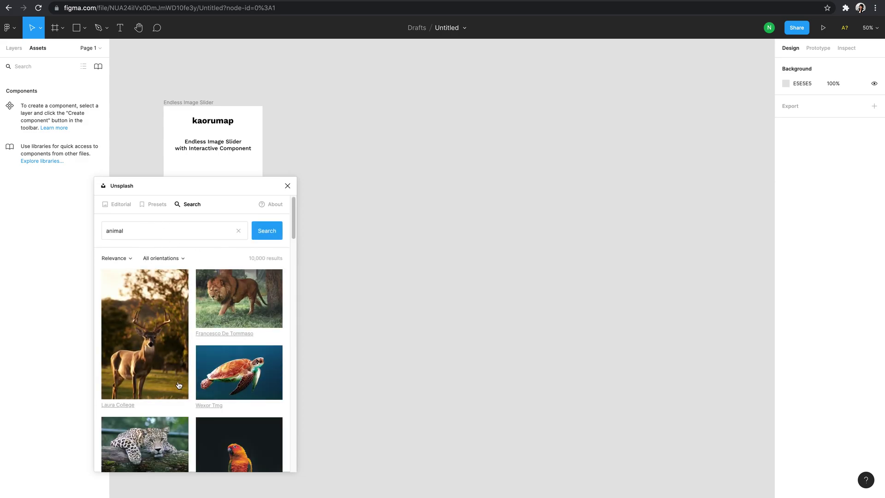
scroll(240, 351, "down", 5)
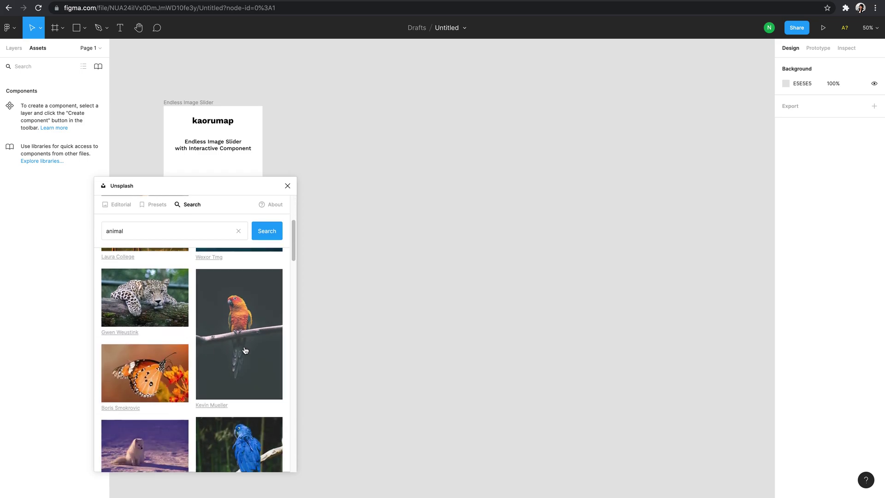
left_click(246, 351)
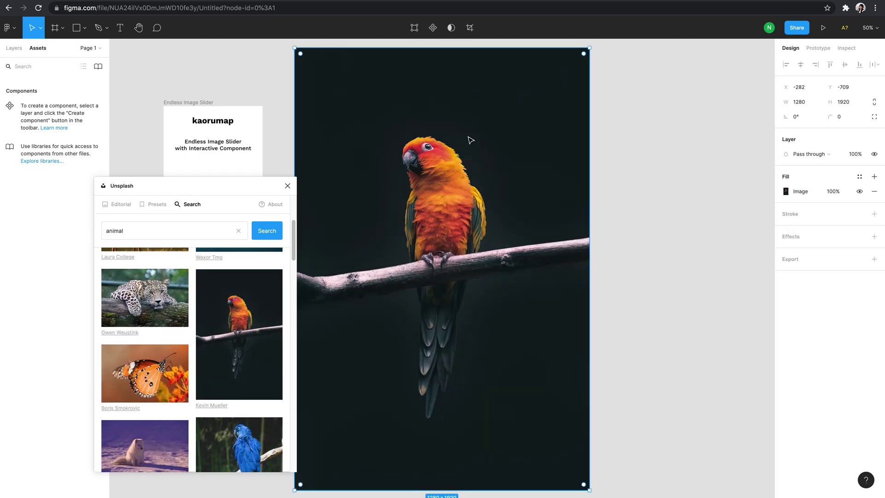
- Resize the parrot image to 400 wide by 600 high and move it to about X 90, Y -25
left_click(805, 103)
type("400")
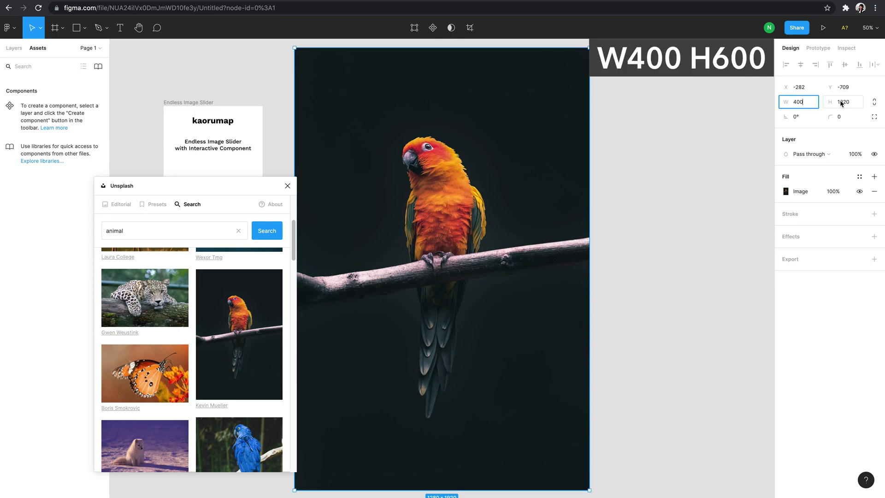
left_click(843, 102)
type("6")
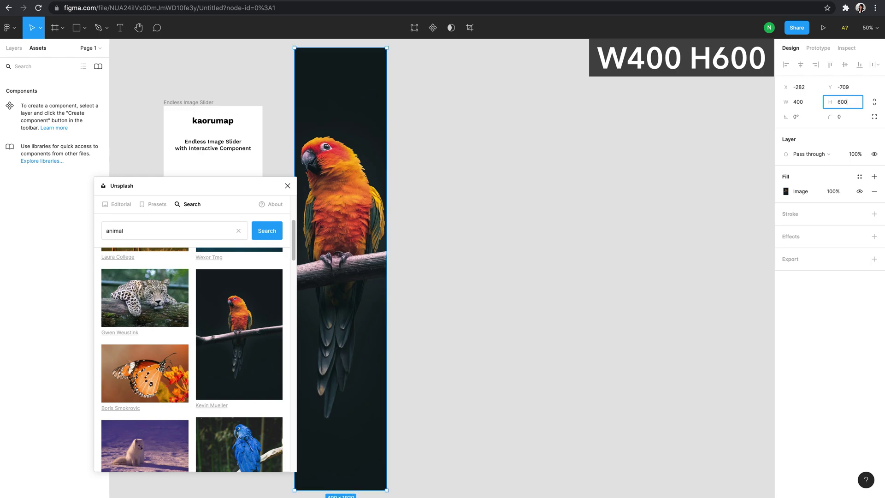
type("00")
key("Return")
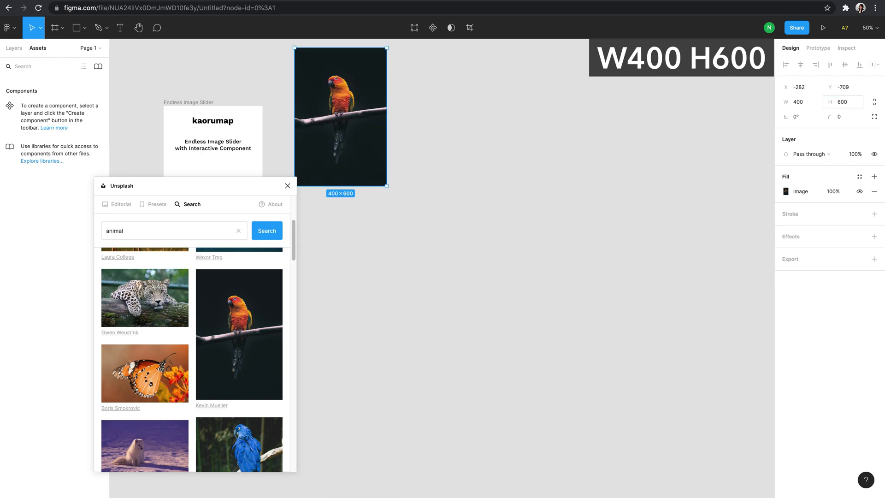
left_click_drag(330, 85, 416, 243)
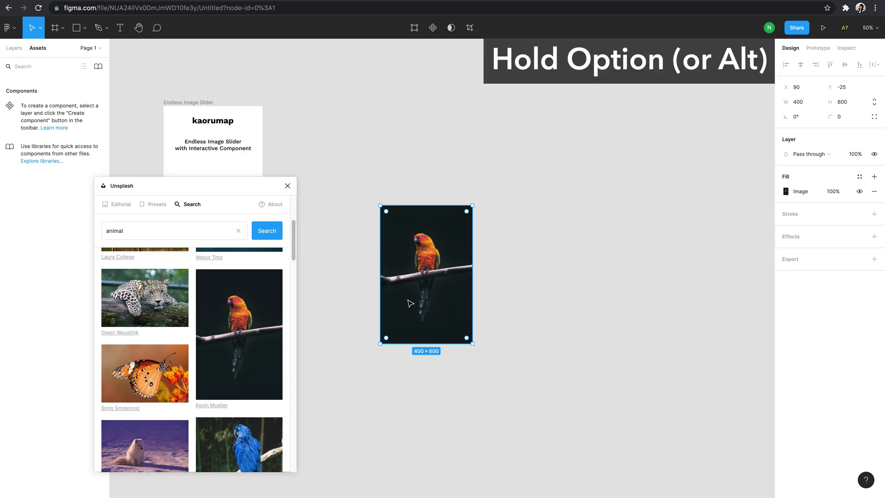
- Duplicate the parrot image four times edge to edge to form a horizontal row of five images
key("alt")
left_click_drag(412, 303, 501, 302)
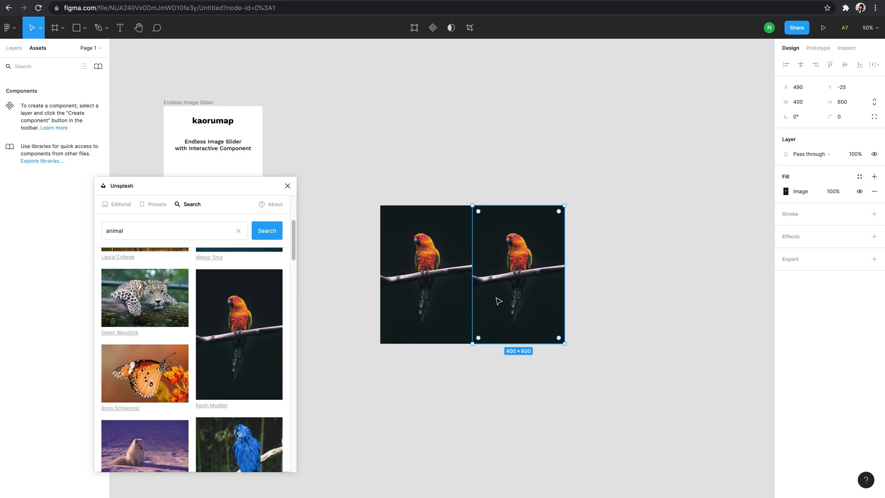
key("super+d")
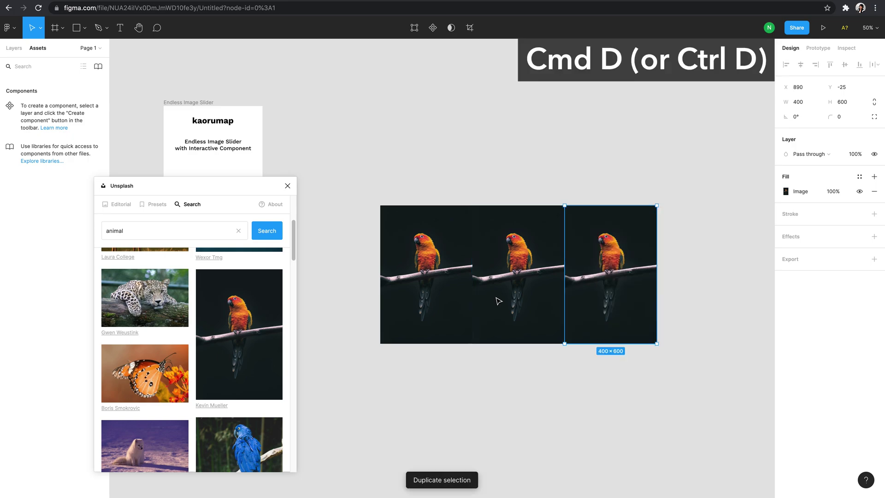
key("super+d")
key("super+d")
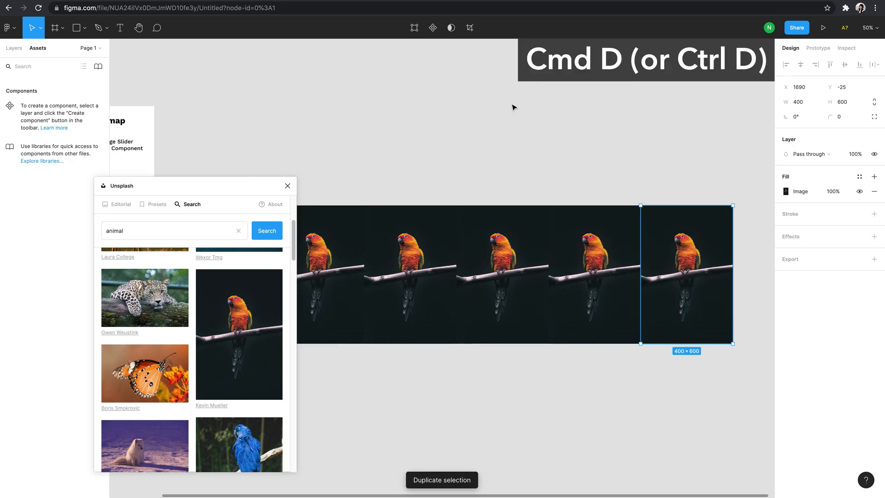
left_click(539, 146)
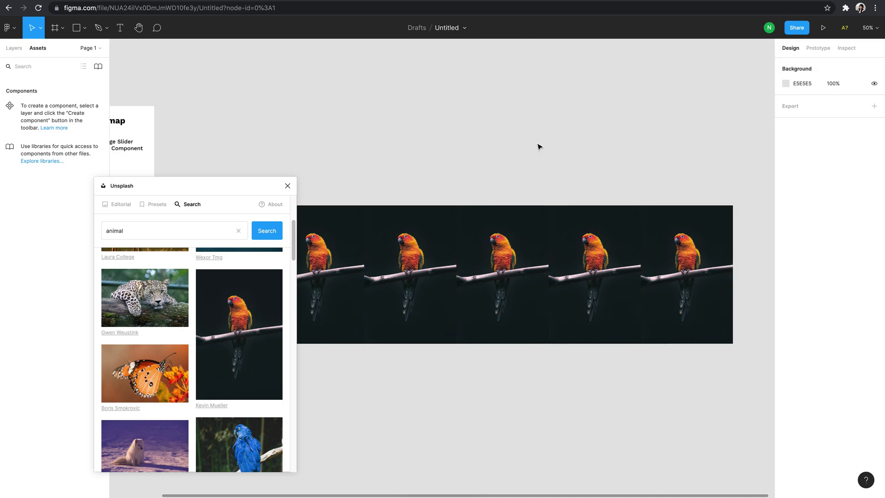
- Replace the second image in the row with the Unsplash photo of a pug on a yellow background
left_click(425, 309)
scroll(258, 340, "down", 4)
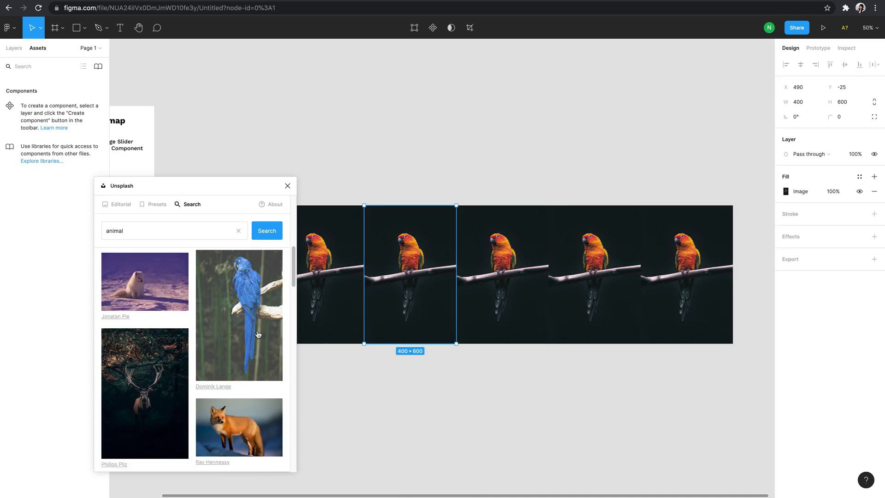
scroll(258, 340, "down", 5)
scroll(184, 378, "up", 5)
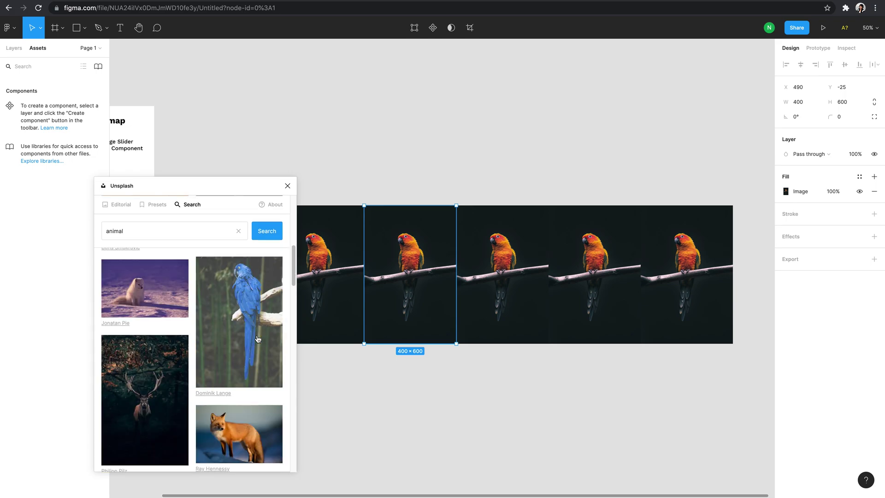
left_click(151, 408)
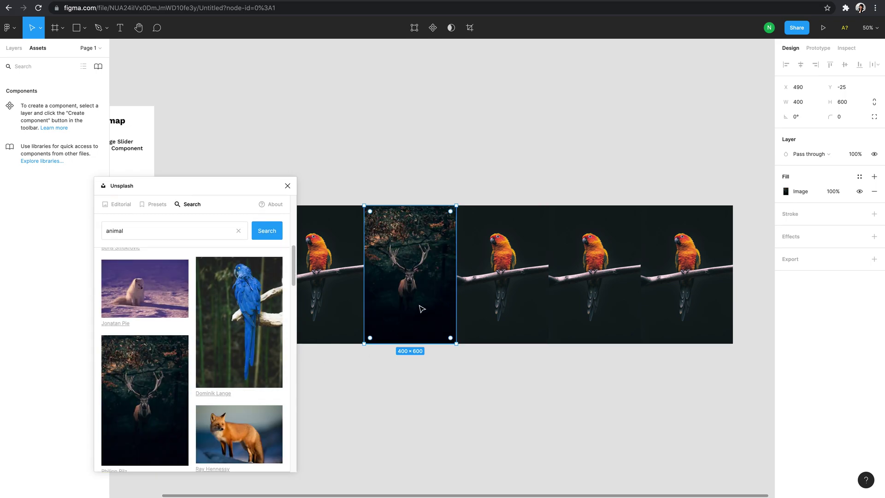
scroll(186, 363, "down", 3)
scroll(187, 364, "down", 1)
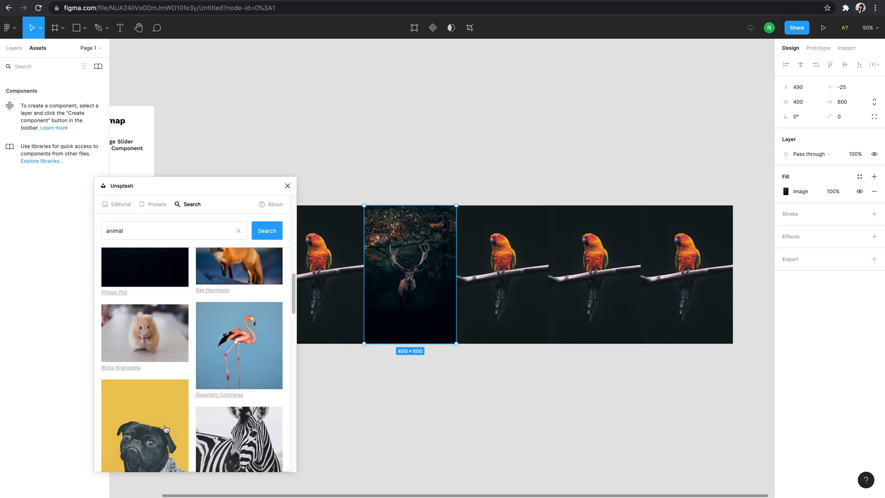
left_click(147, 415)
- Replace the third image in the row with the Unsplash photo of a green frog
left_click(523, 320)
scroll(215, 350, "down", 10)
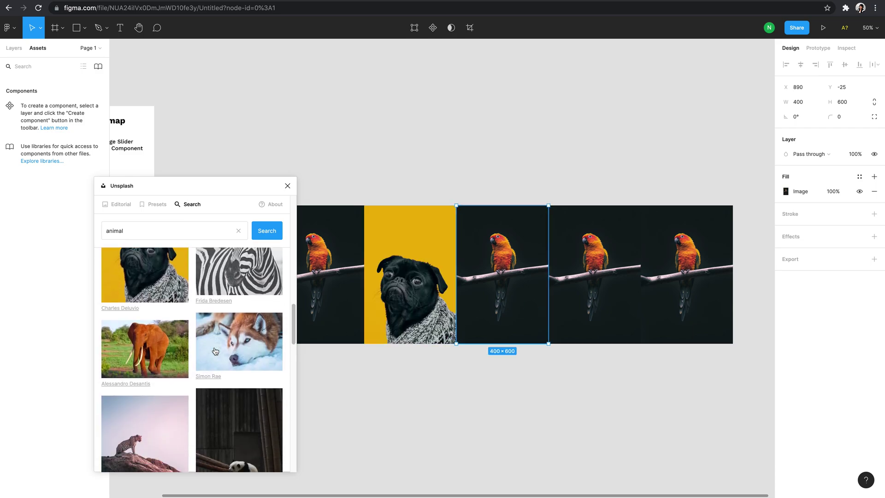
left_click(247, 344)
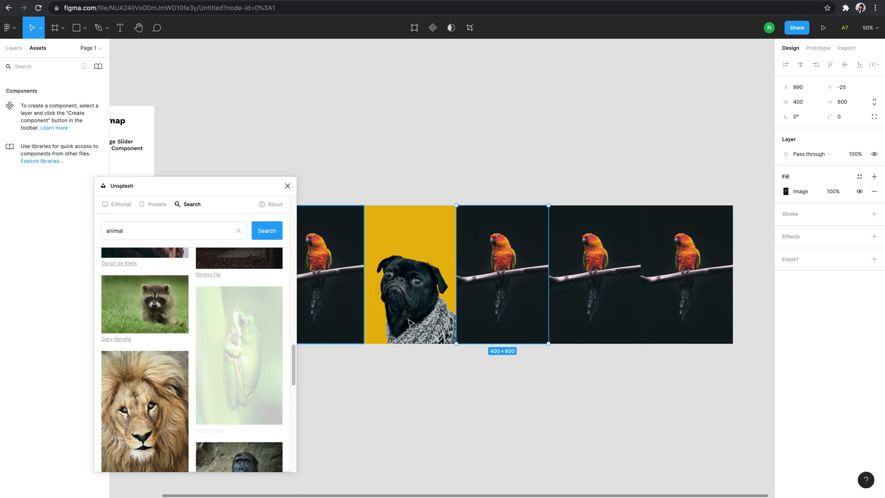
- Replace the fourth image in the row with the Unsplash puffin photo and close the plugin
left_click(588, 321)
scroll(122, 345, "down", 8)
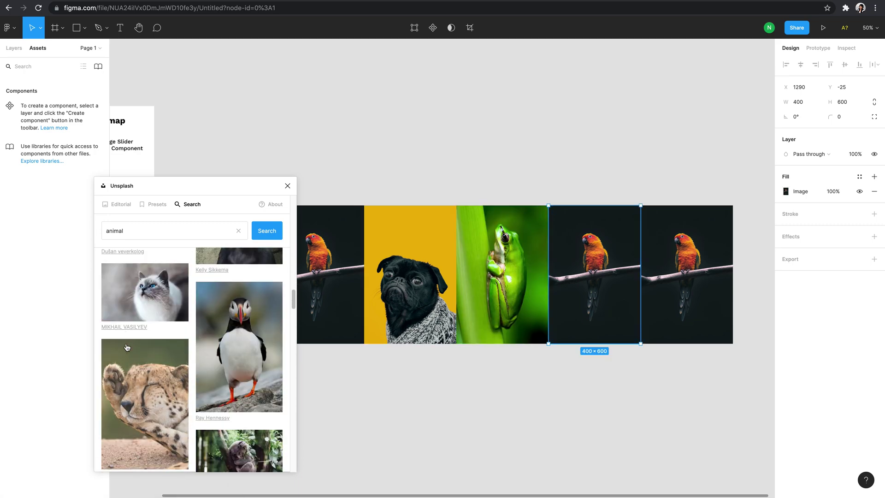
left_click(240, 341)
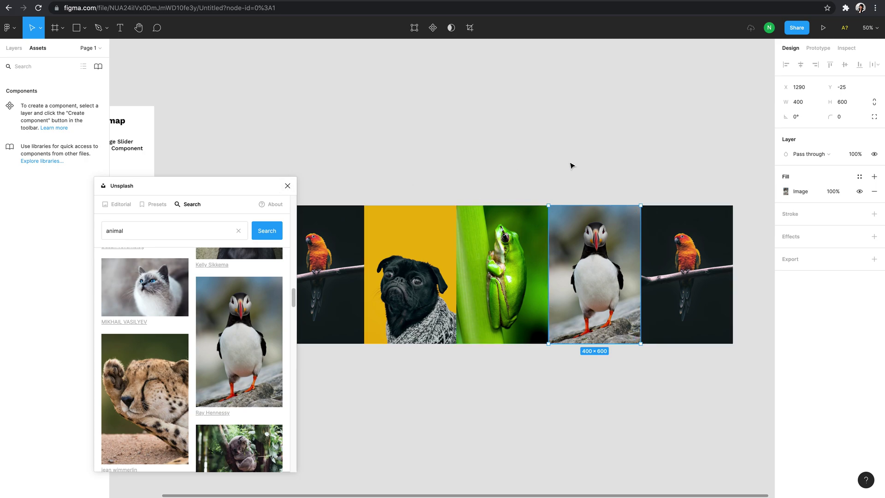
left_click(286, 186)
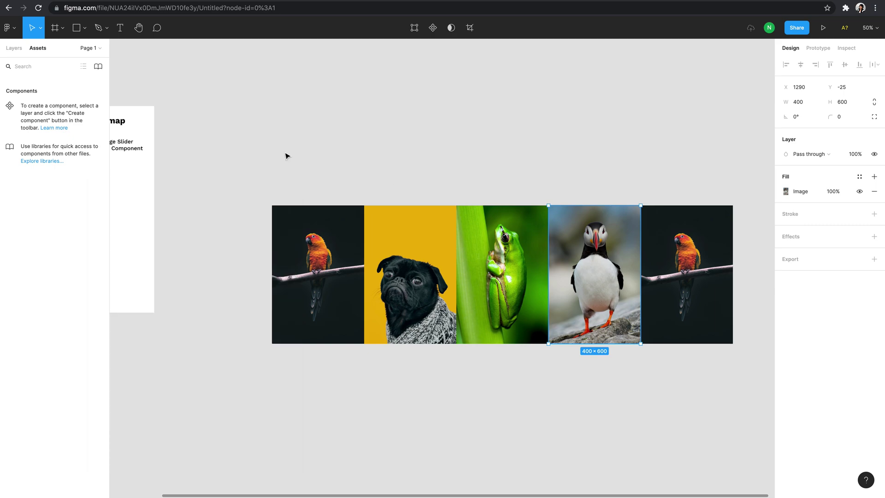
- Group all five images in the row and move the group to about X -126, Y -195
left_click_drag(249, 184, 757, 391)
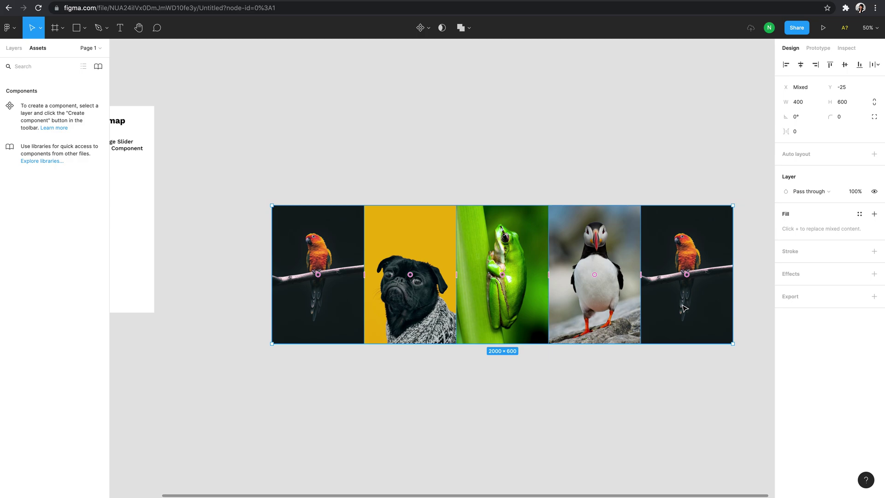
right_click(685, 308)
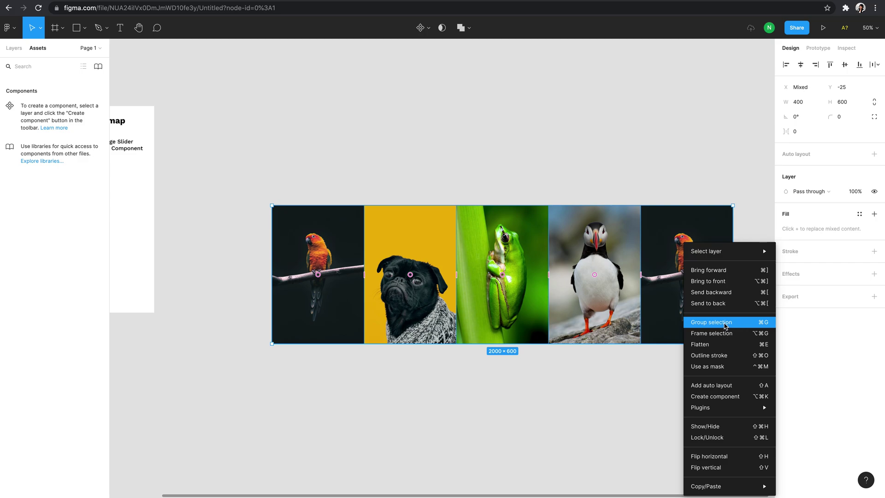
left_click(725, 322)
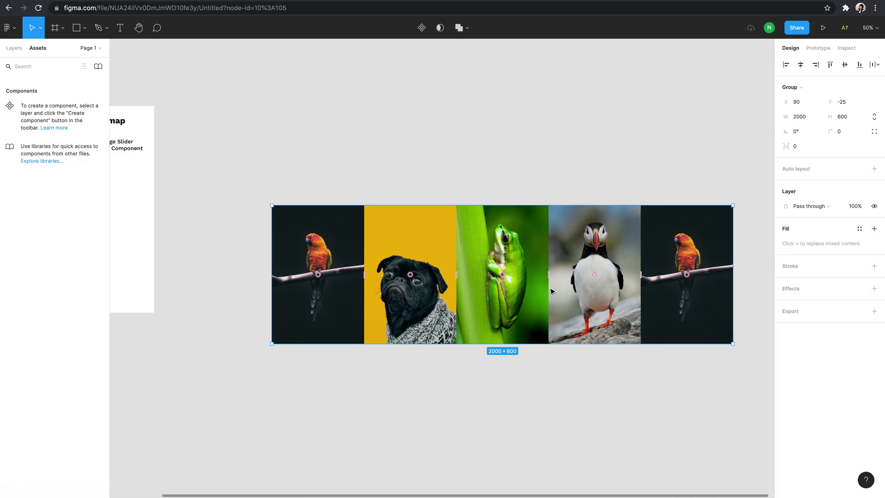
left_click_drag(537, 249, 487, 210)
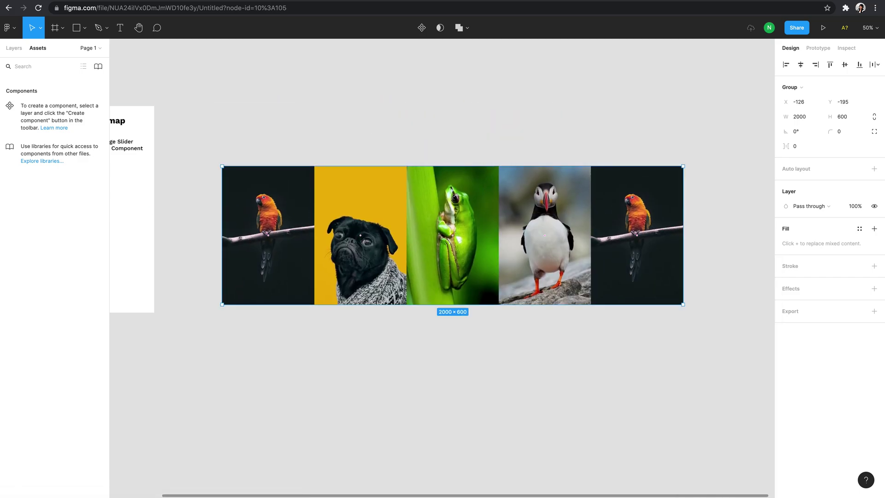
- Rename the image group Animals and wrap it in a frame
left_click(13, 48)
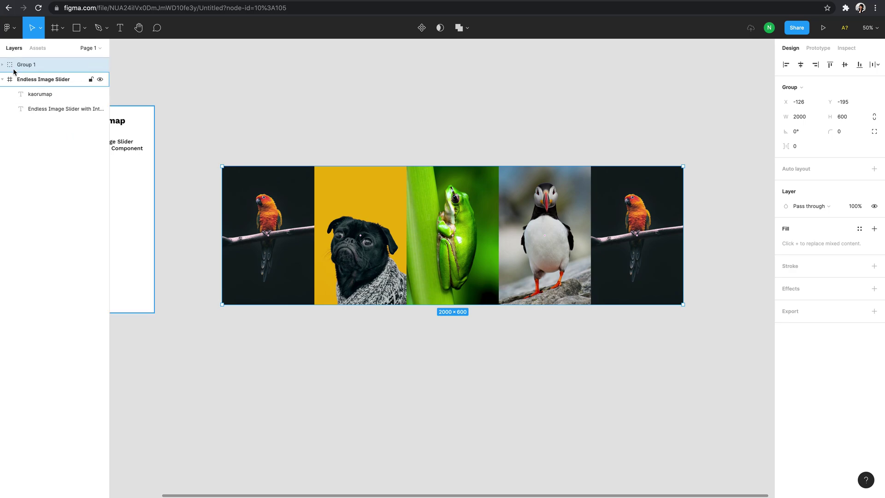
double_click(50, 62)
type("Animals")
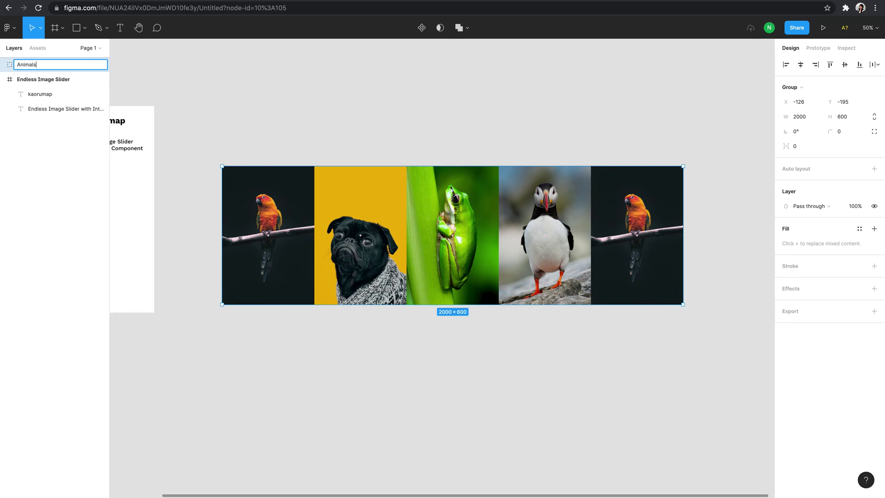
key("Return")
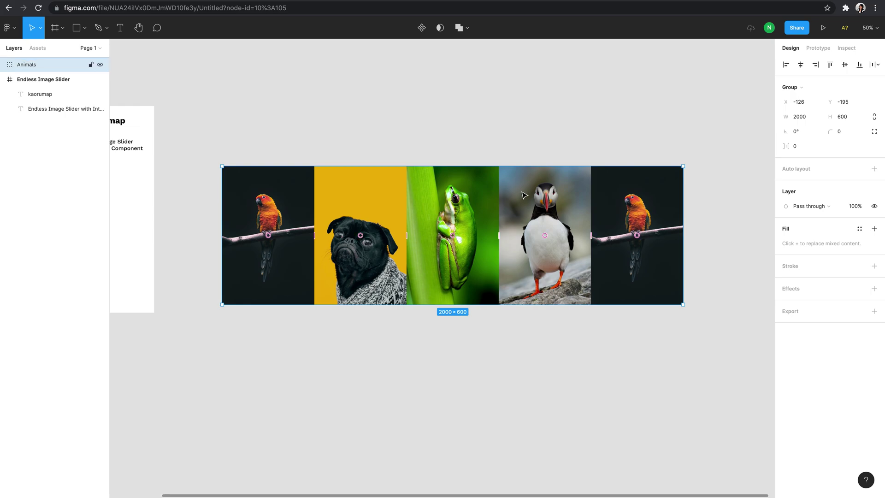
right_click(549, 187)
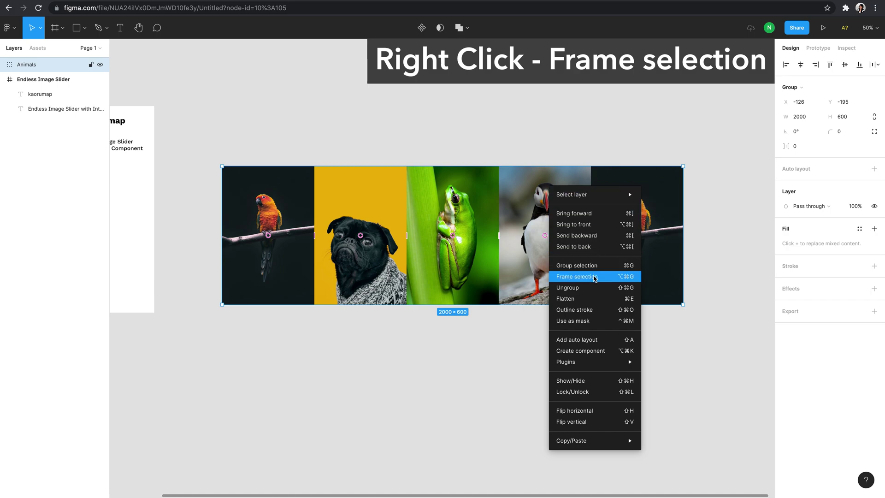
left_click(595, 278)
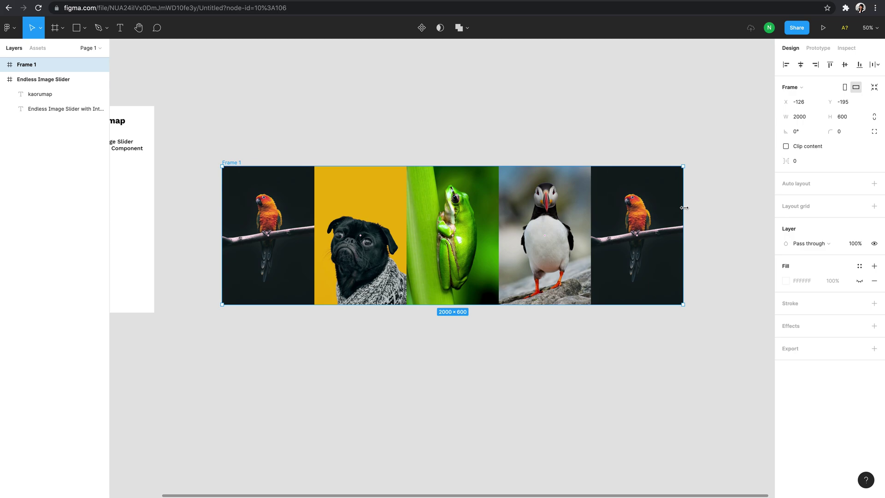
- Narrow the frame around the Animals group to 400 wide, covering only the first parrot image, and clip its content
left_click_drag(684, 208, 314, 220)
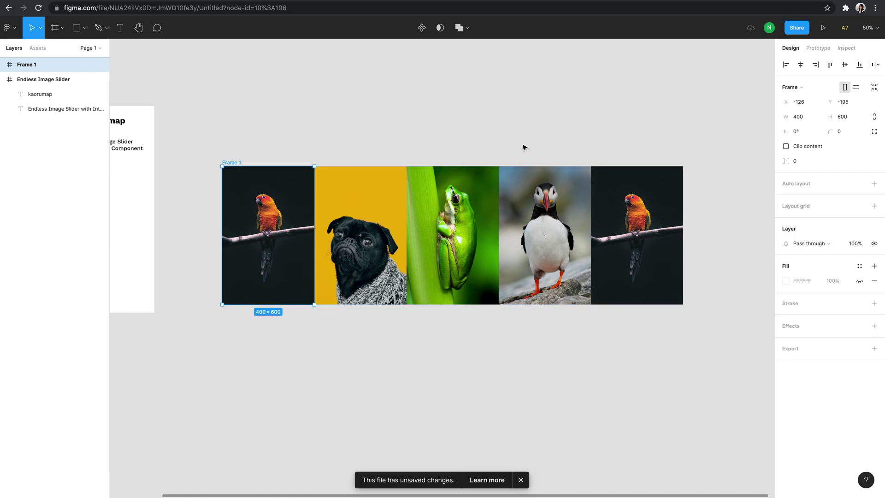
left_click(786, 146)
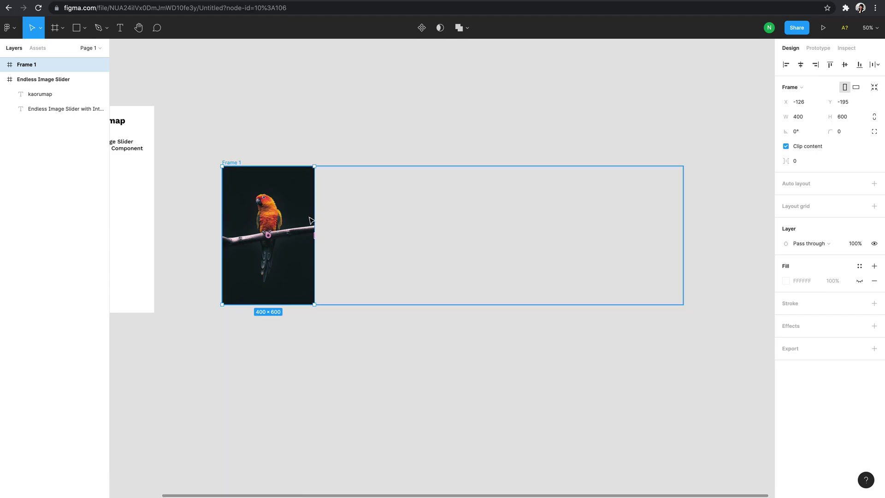
scroll(514, 154, "left", 4)
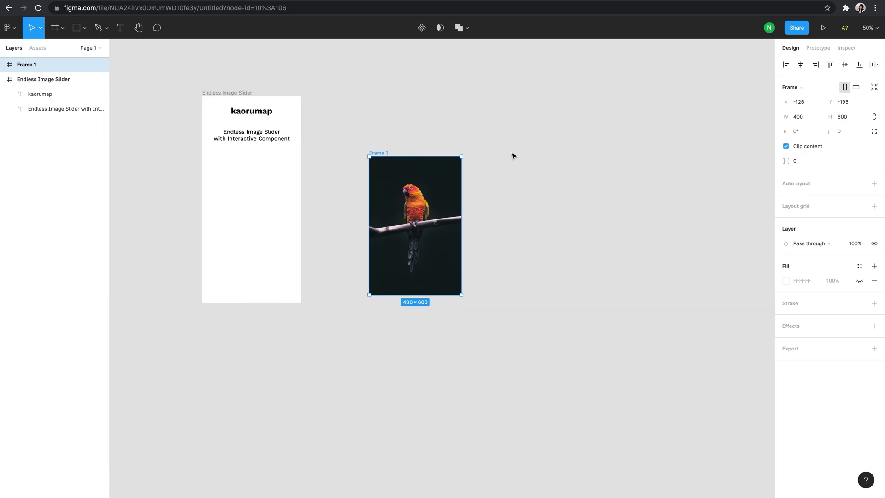
- Draw an 8 × 8 circle below the parrot frame and duplicate it into a row of four dots spaced 8 apart
scroll(488, 210, "up", 5)
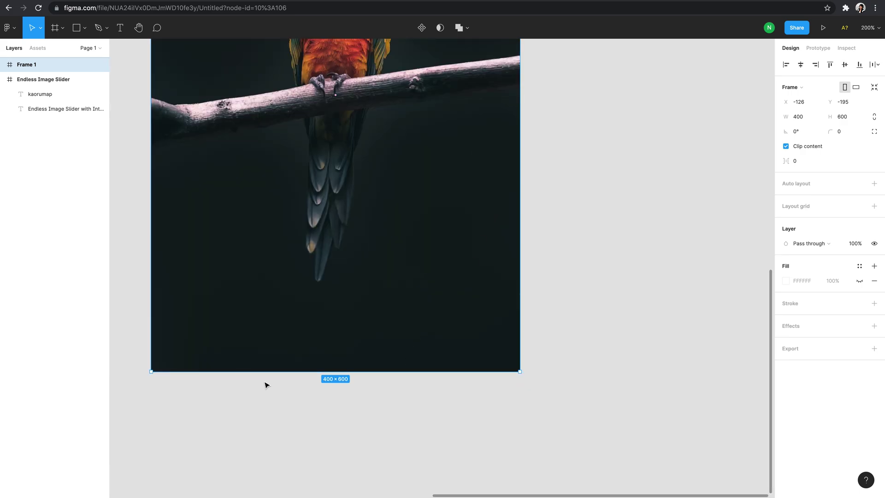
left_click(84, 28)
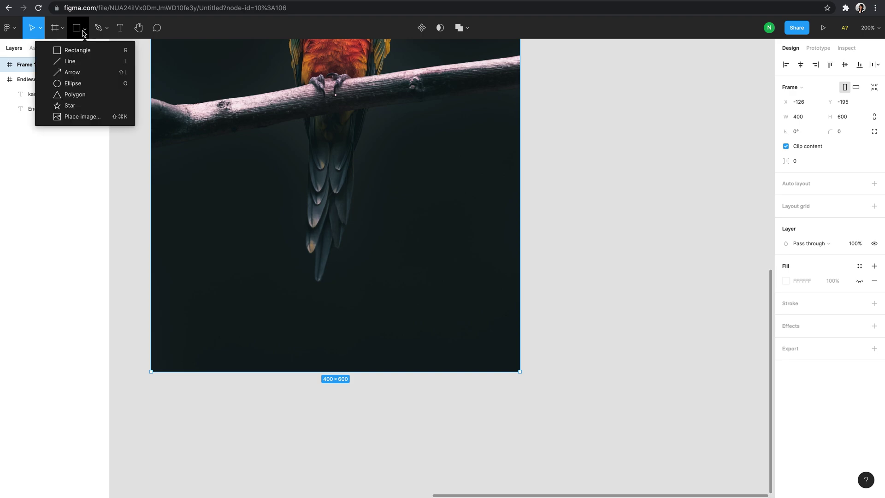
key("o")
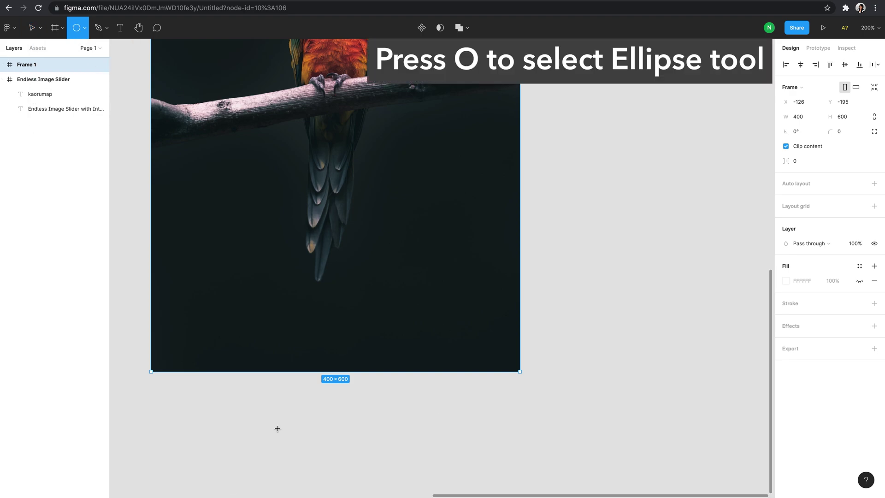
left_click_drag(282, 386, 302, 393)
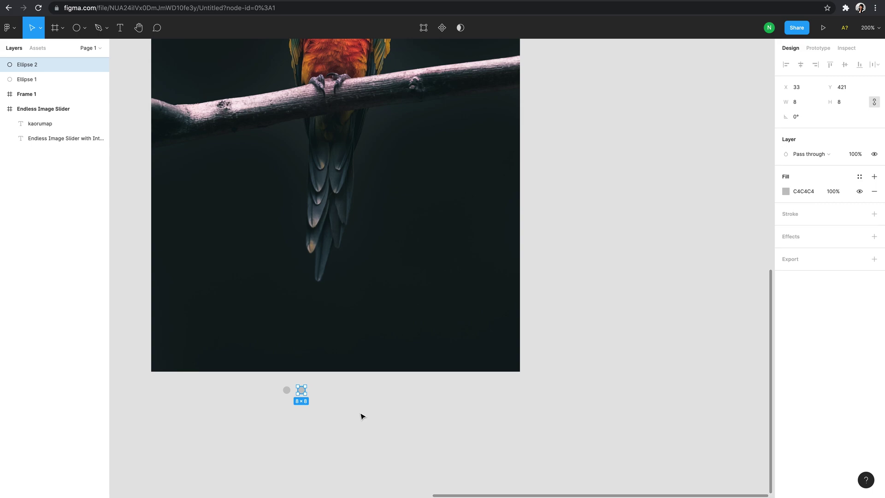
key("ctrl+d")
key("ctrl+d")
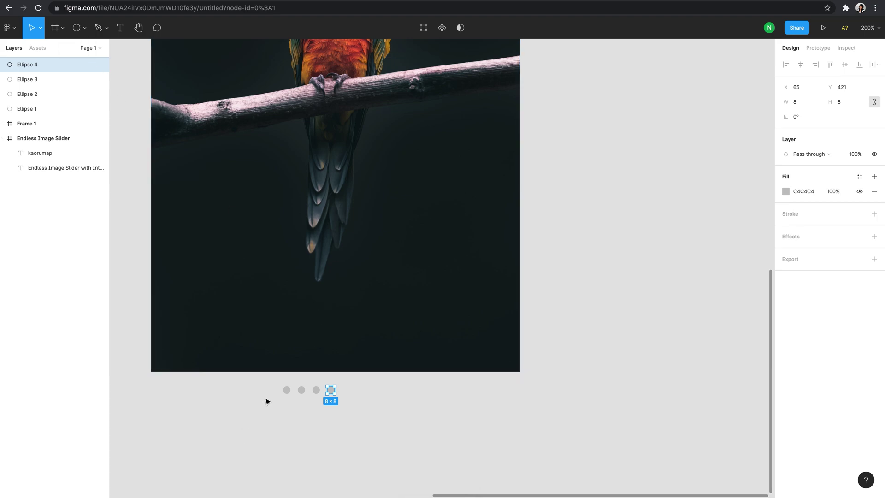
- Move all four dots together so the row is centred beneath the parrot frame
left_click_drag(280, 395, 362, 418)
left_click_drag(332, 391, 357, 391)
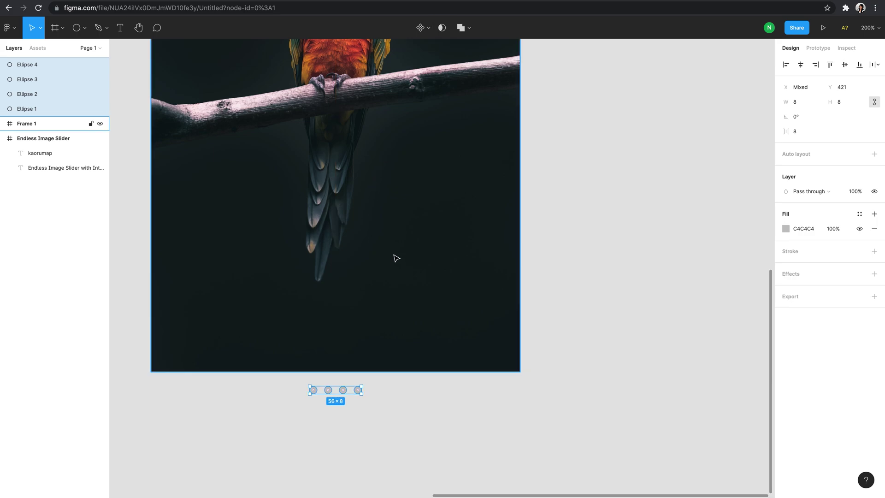
key("minus")
key("minus")
left_click(511, 266)
- Change the fill of the first dot to dark grey 676767
key("plus")
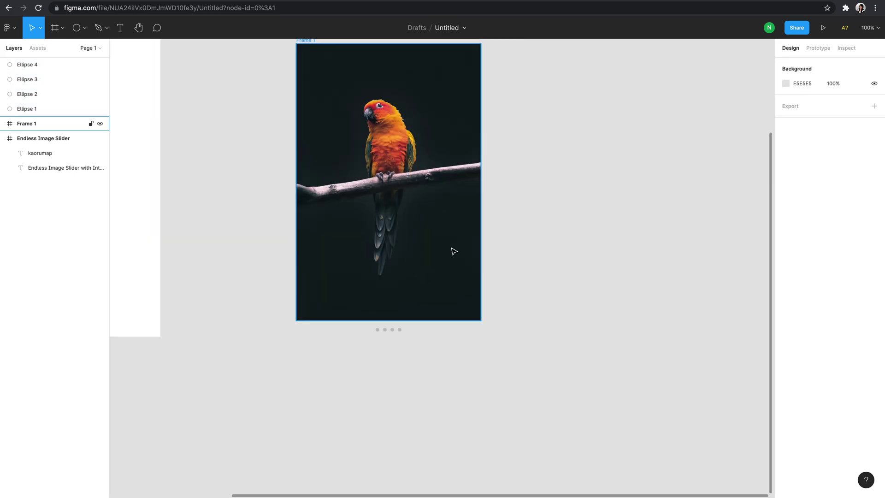
left_click(379, 331)
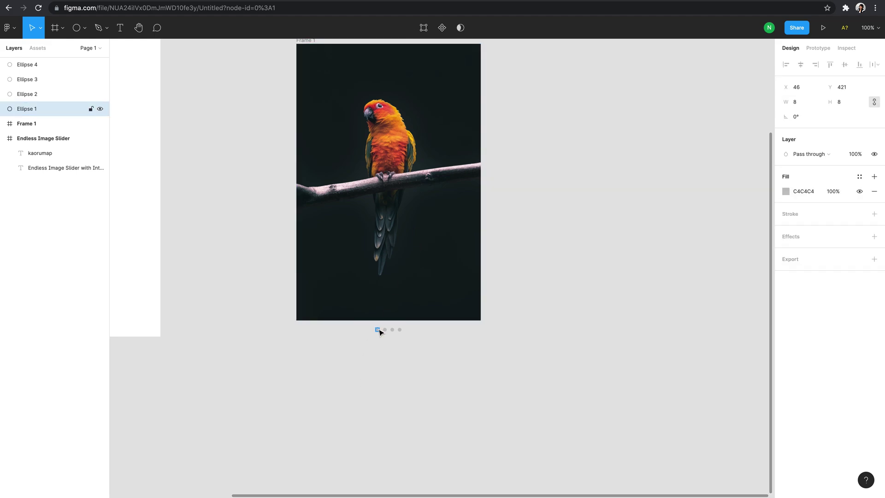
left_click(787, 191)
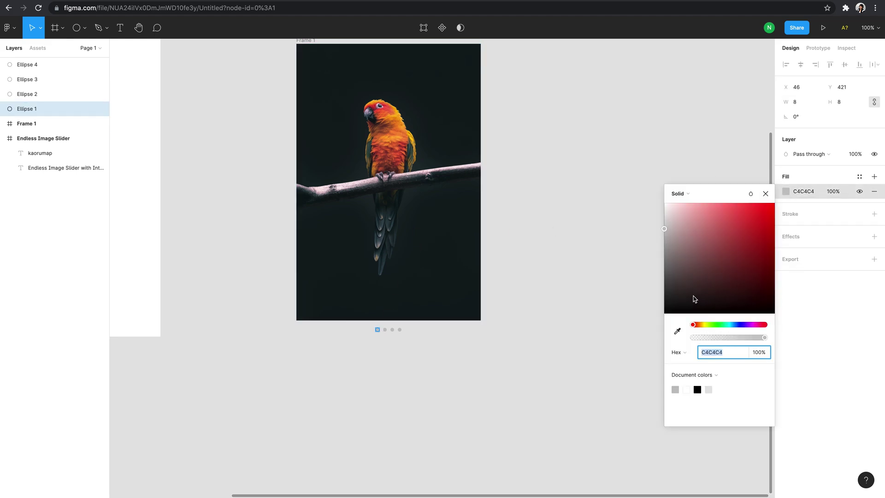
left_click(598, 313)
key("minus")
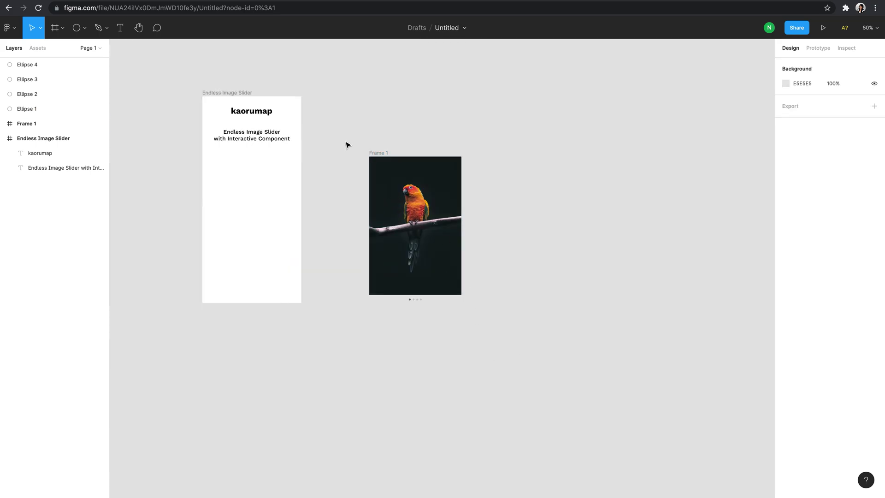
- Create one component from the parrot frame and its four dots and name it Image Slider
left_click_drag(346, 141, 527, 344)
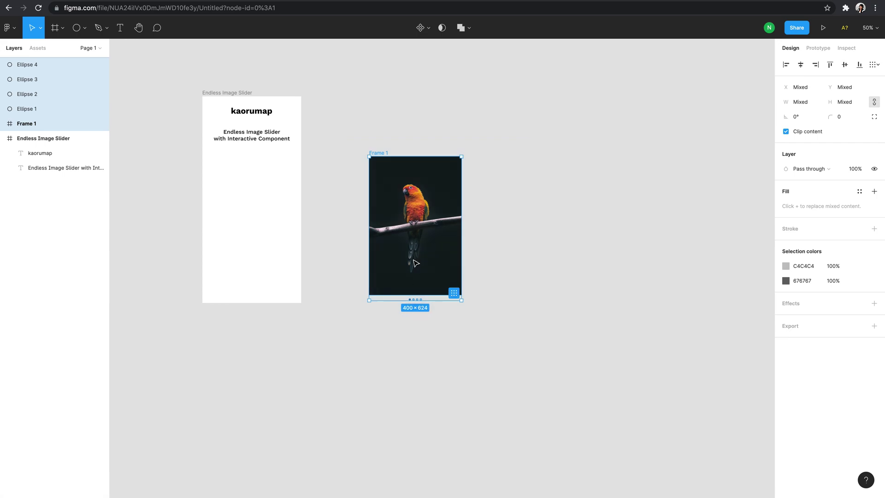
right_click(393, 163)
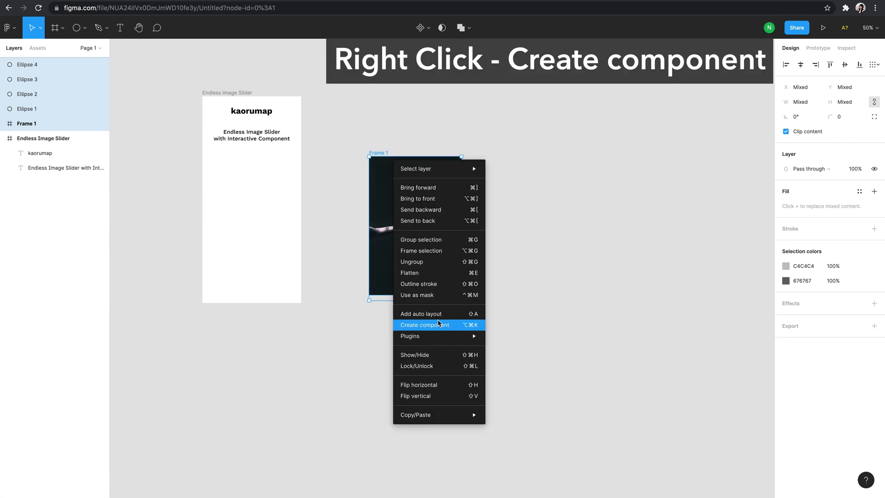
left_click(438, 325)
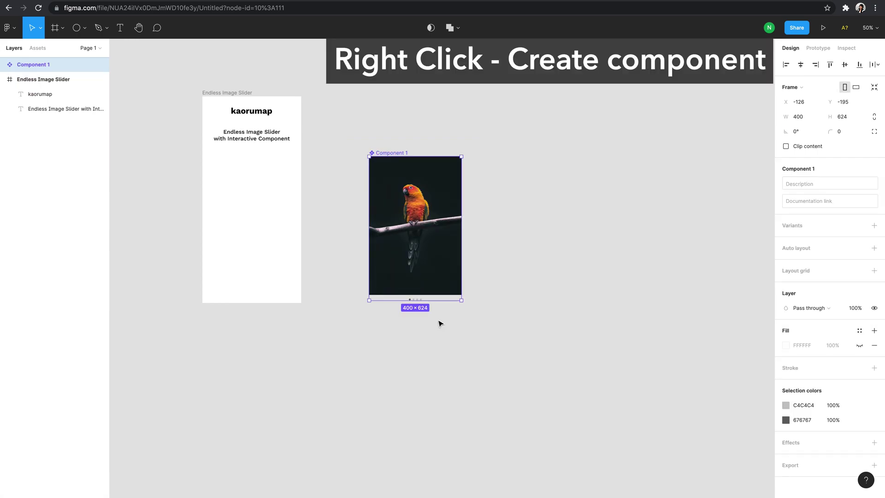
double_click(400, 155)
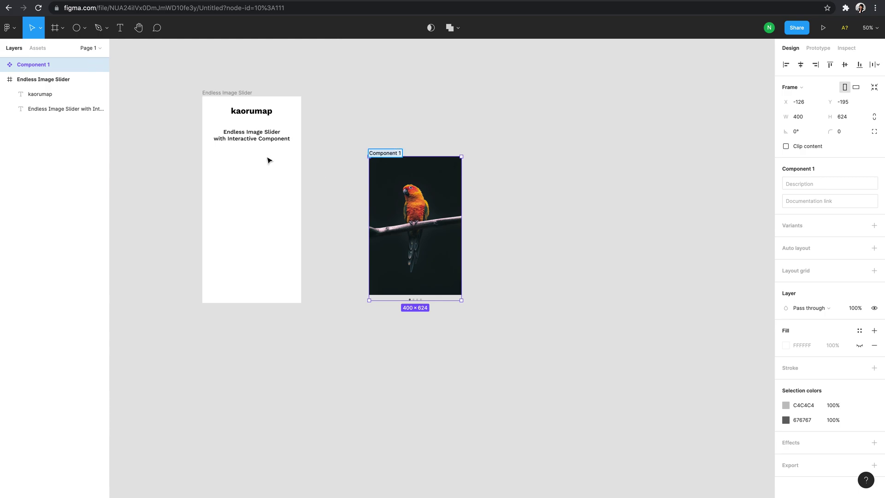
type("Image Slider")
key("Return")
left_click(502, 218)
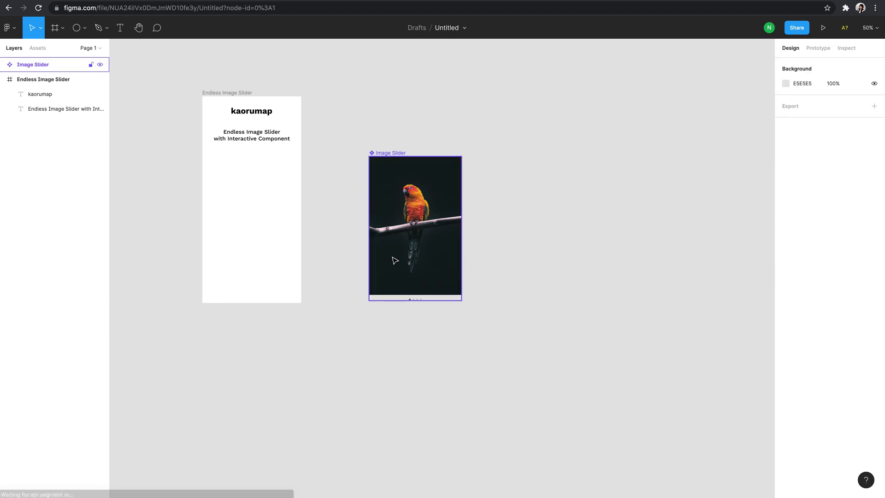
- Add a second variant to Image Slider and set its Animals group's X to -400 so the pug image fills the frame
left_click(395, 155)
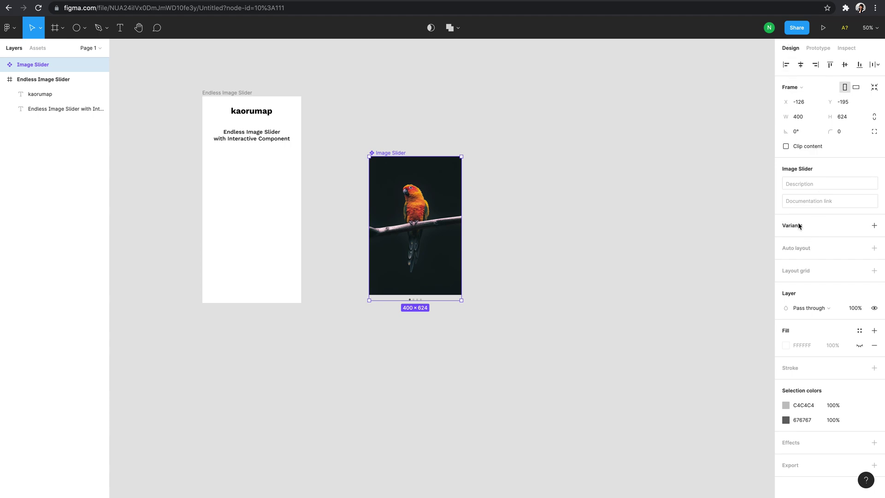
left_click(875, 226)
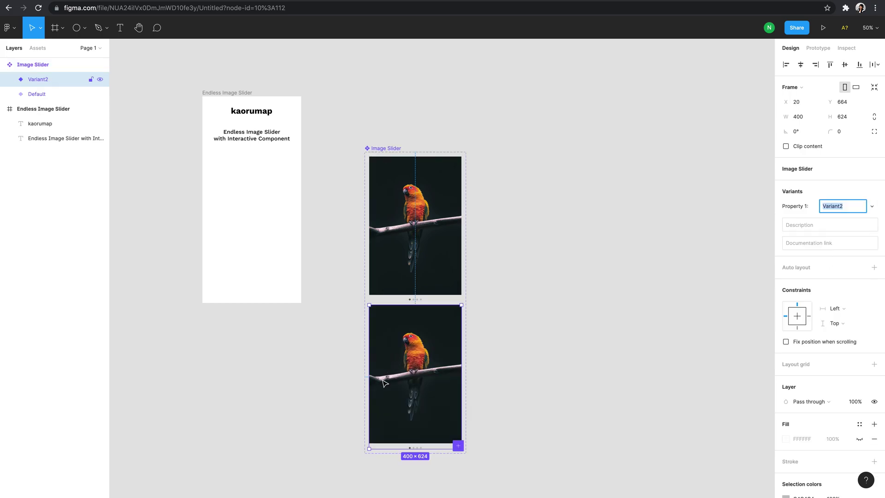
double_click(421, 357)
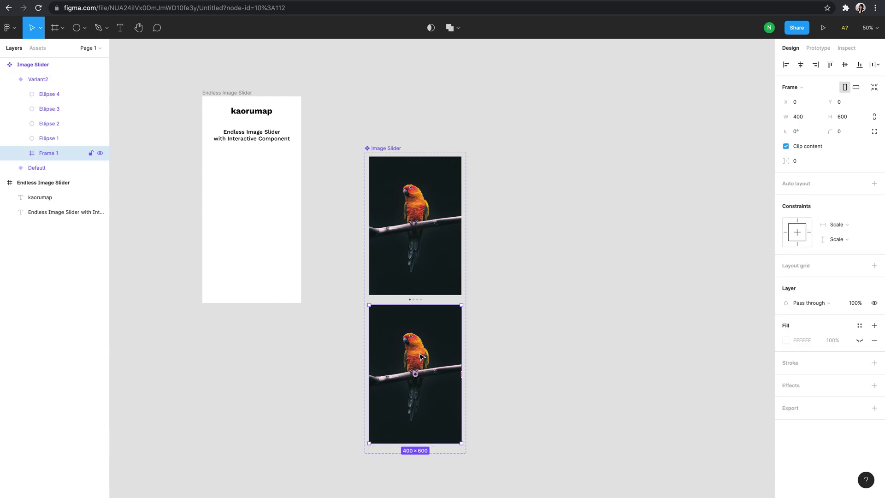
right_click(422, 357)
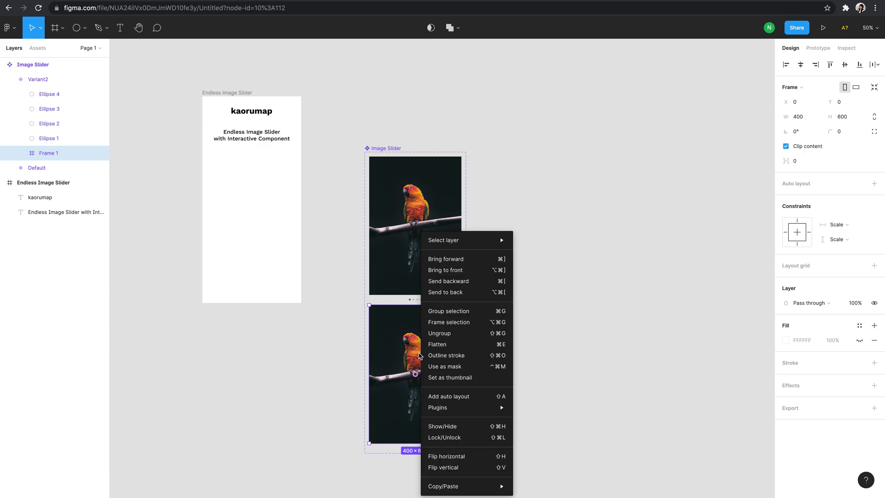
mouse_move(473, 240)
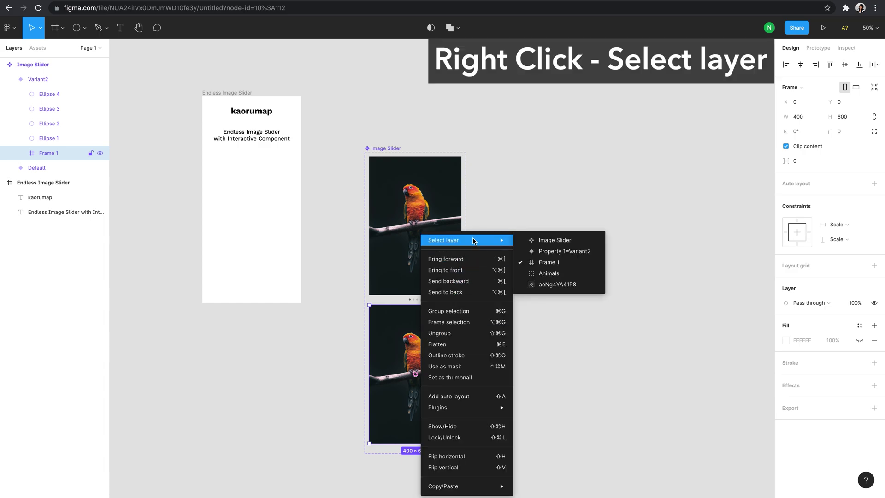
left_click(552, 278)
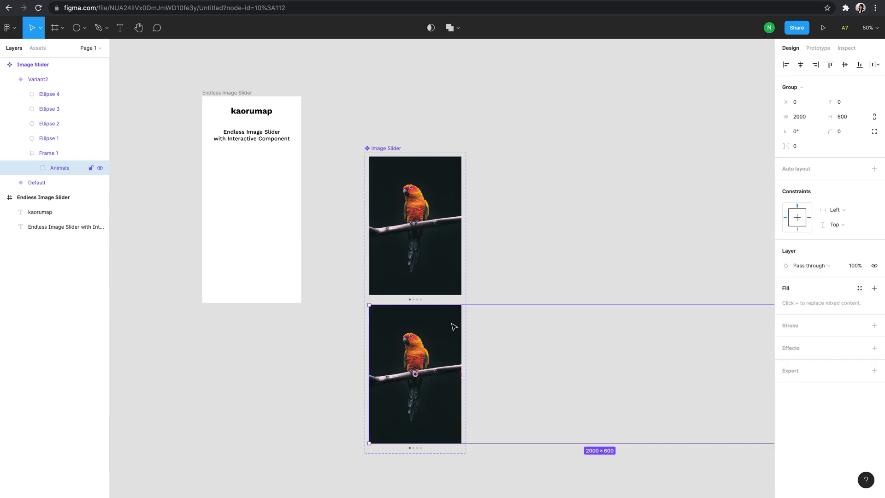
left_click_drag(452, 324, 370, 333)
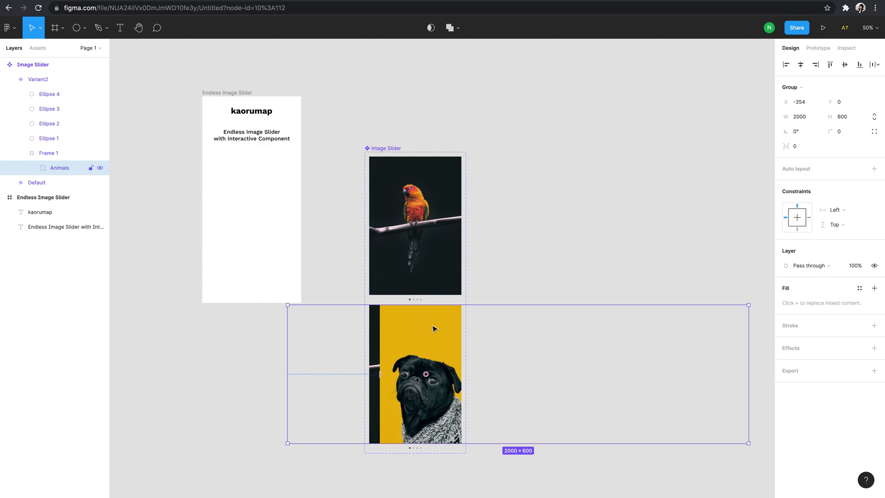
left_click(801, 105)
type("-400")
key("Return")
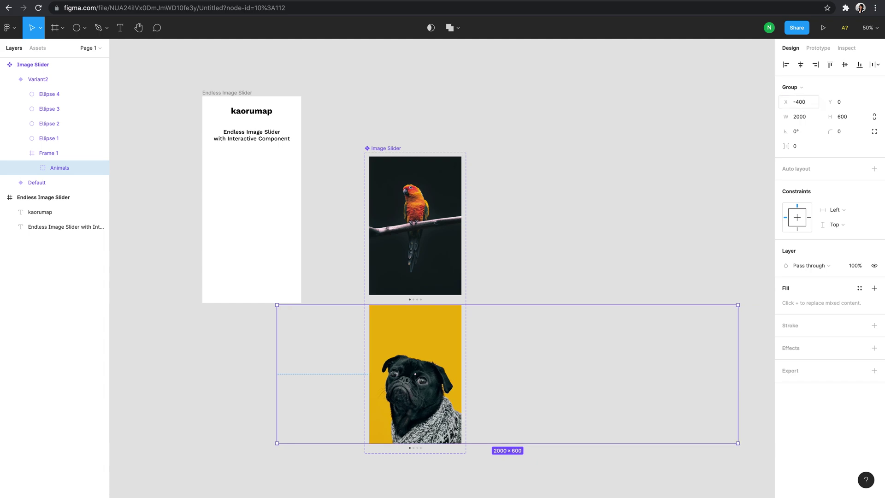
- Recolor the second dot under the pug image to 676767 by sampling the dark first dot
left_click(567, 212)
key("plus")
key("plus")
scroll(509, 421, "down", 10)
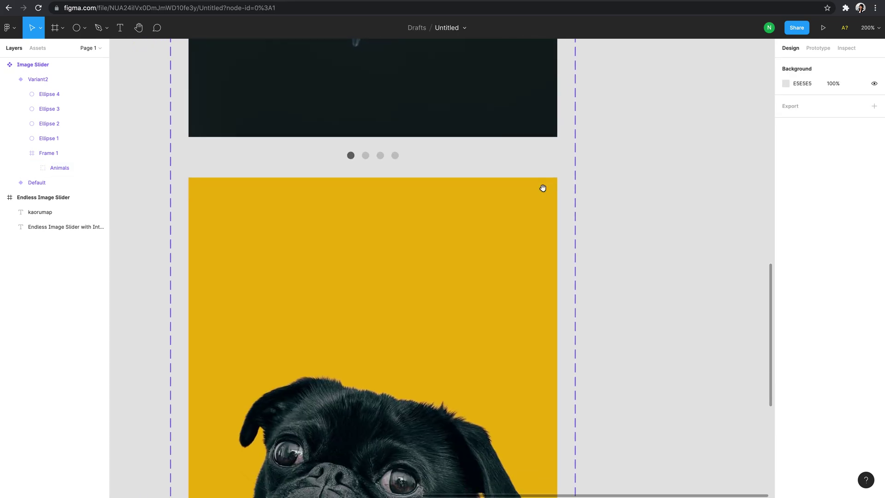
scroll(543, 188, "left", 2)
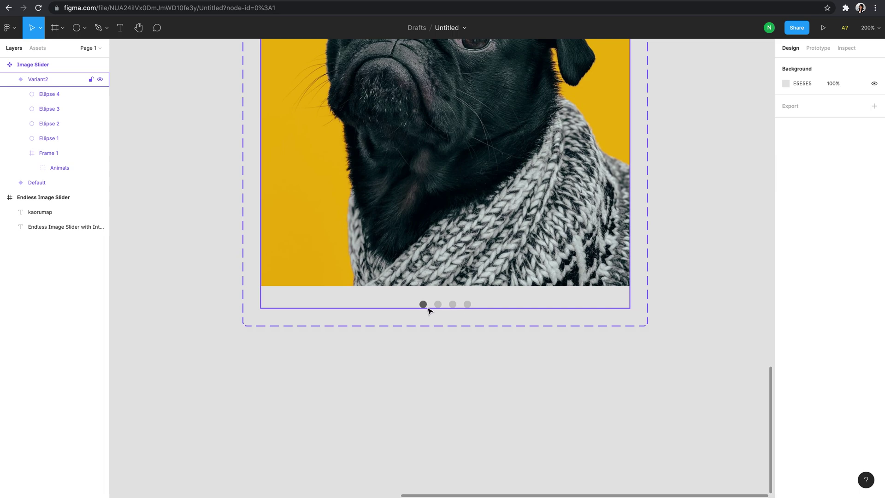
left_click(439, 304)
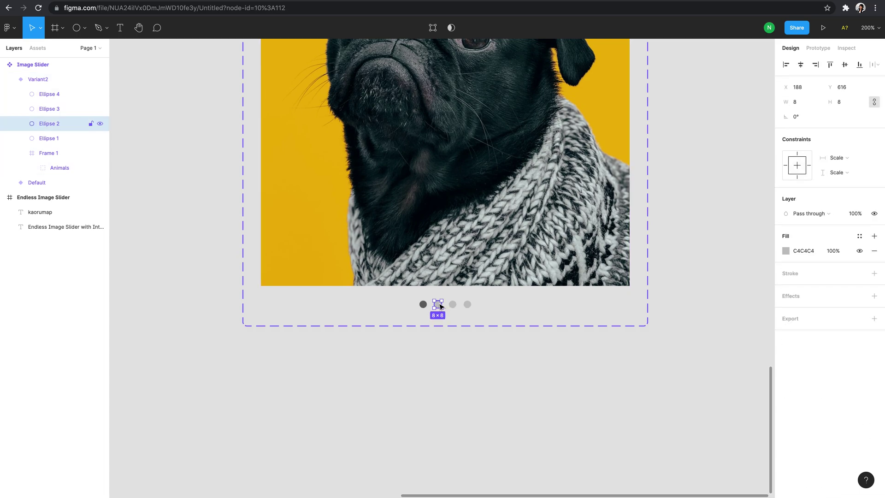
key("i")
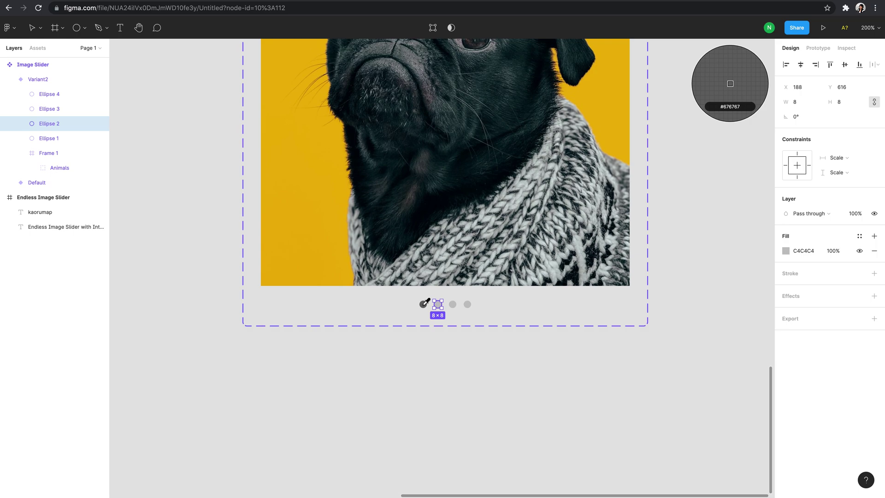
left_click(424, 304)
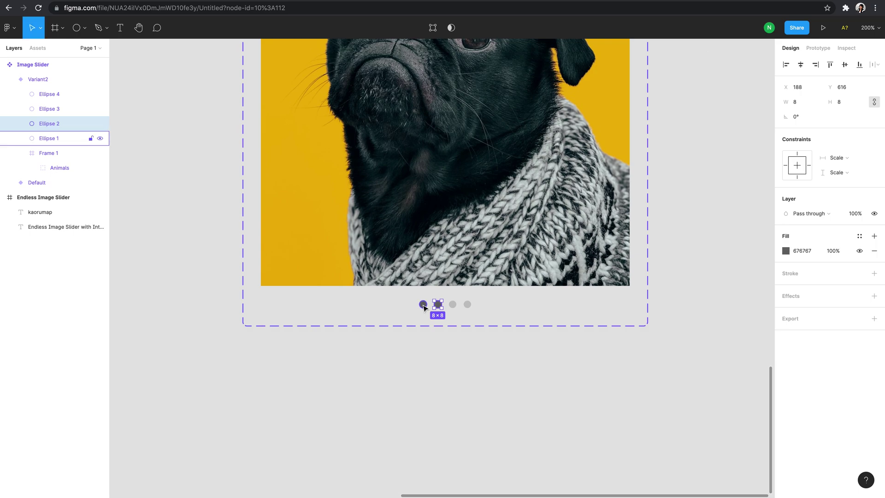
- Recolor the first dot under the pug image to the light grey sampled from the third dot
left_click(423, 304)
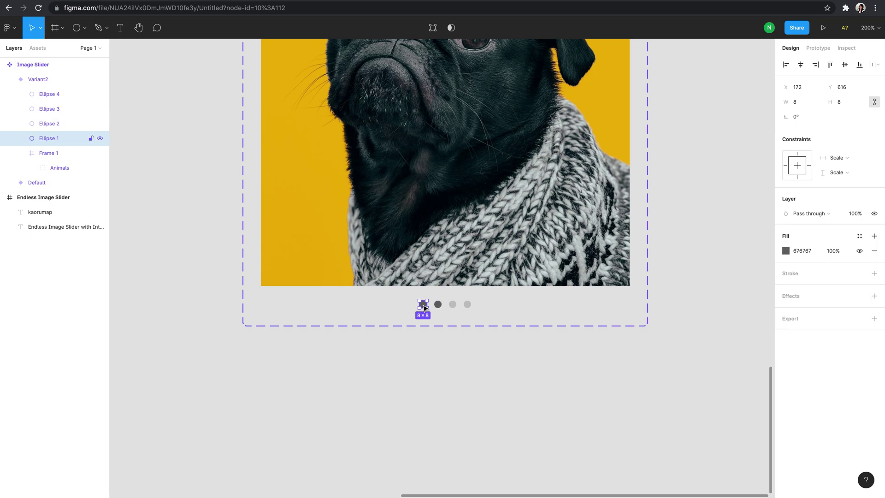
key("i")
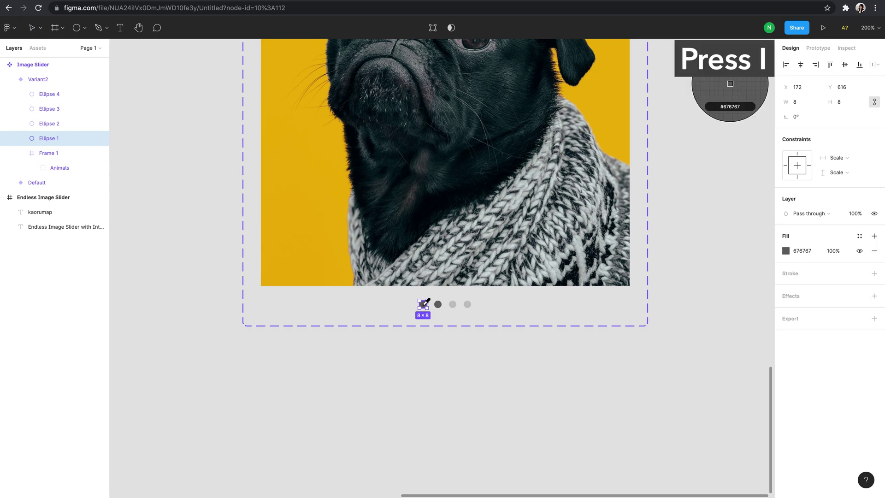
left_click(453, 304)
left_click(480, 372)
key("shift+0")
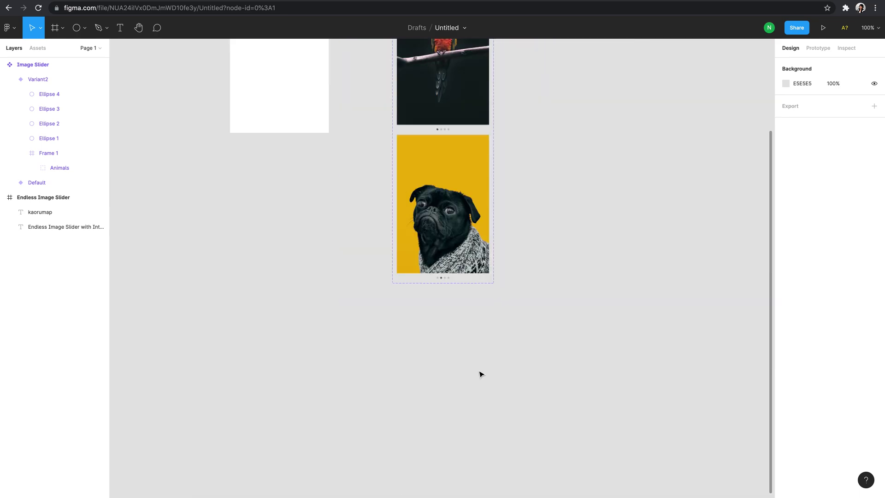
- Add a third variant to the Image Slider component set
scroll(532, 303, "up", 5)
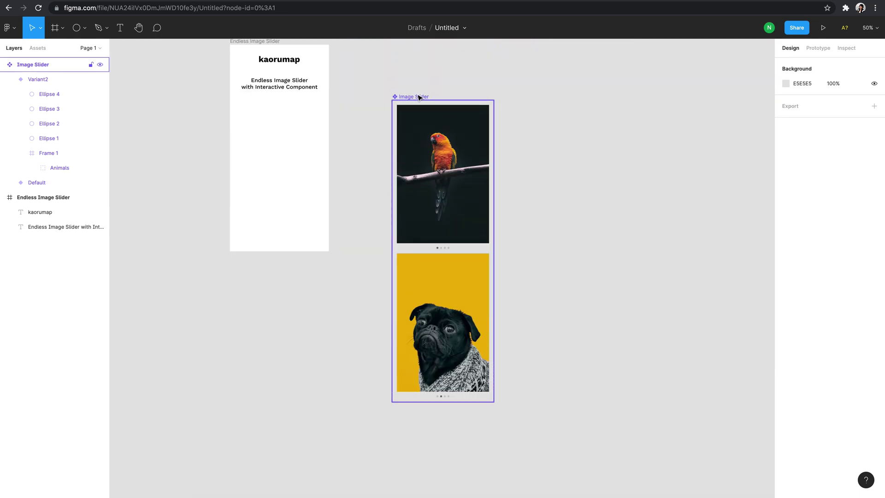
left_click(404, 97)
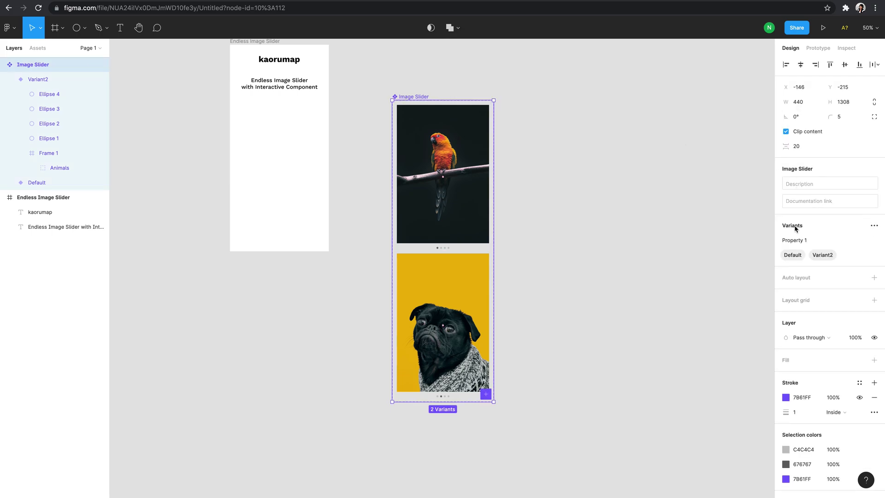
left_click(875, 226)
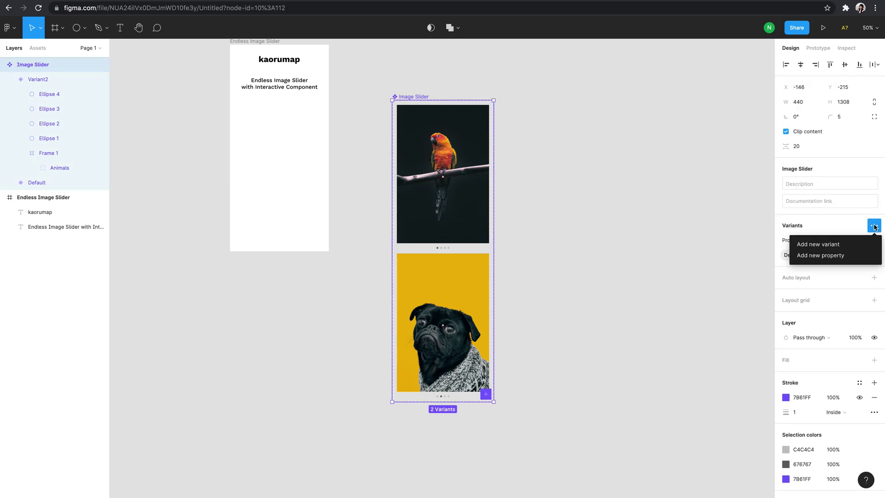
left_click(824, 248)
scroll(616, 318, "down", 5)
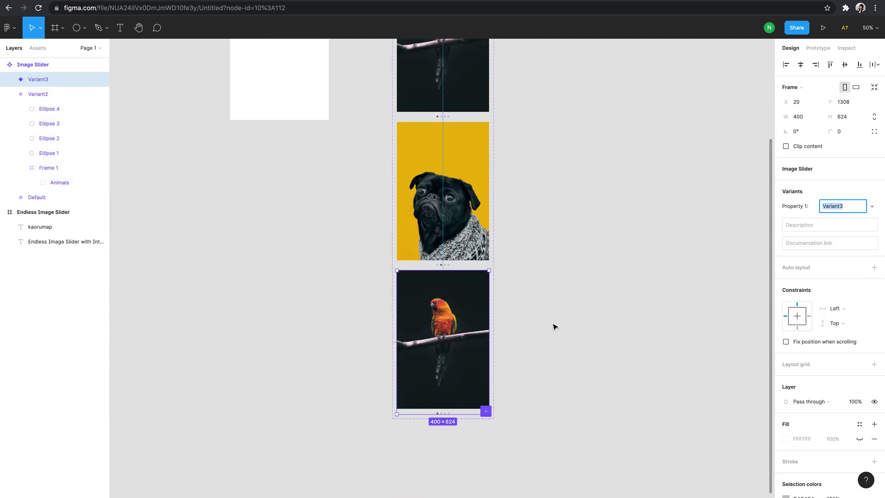
- Set the X position of the third variant's Animals group to -800 so the frog image fills the frame
double_click(478, 309)
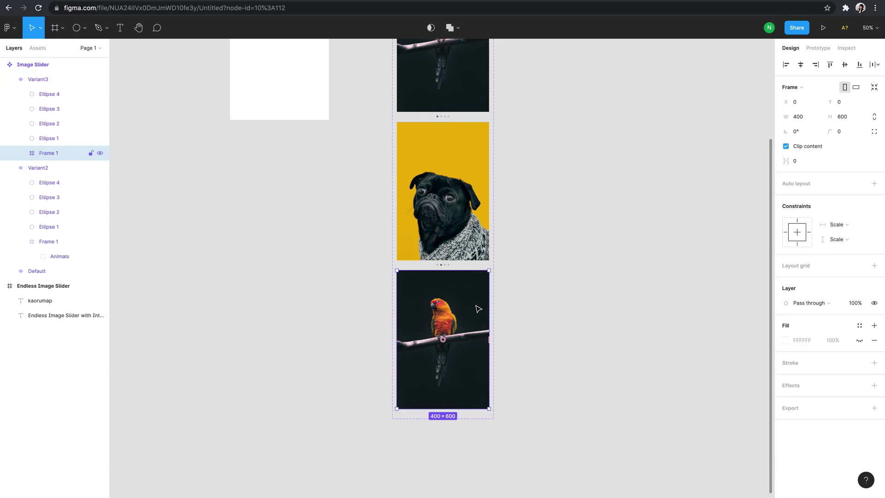
right_click(479, 308)
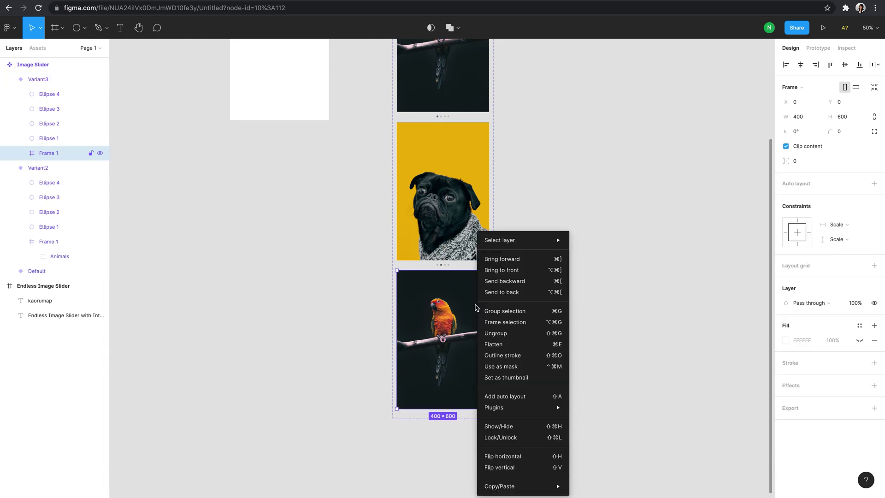
mouse_move(498, 240)
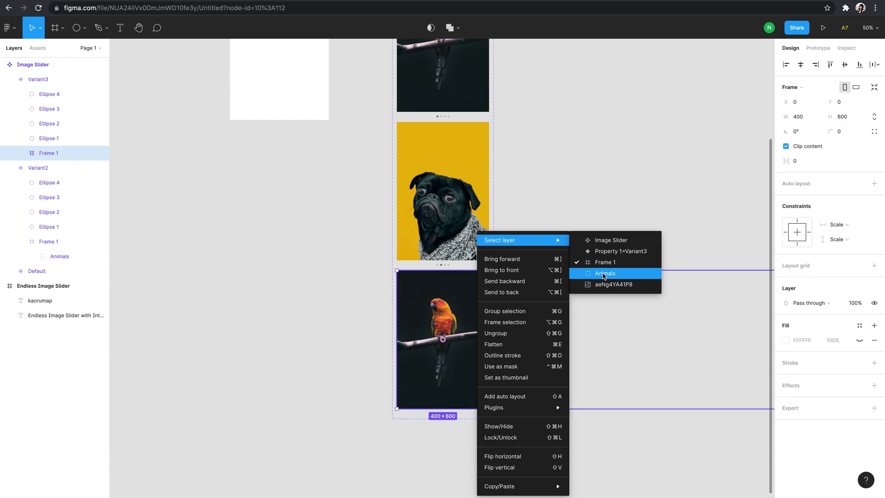
left_click(604, 274)
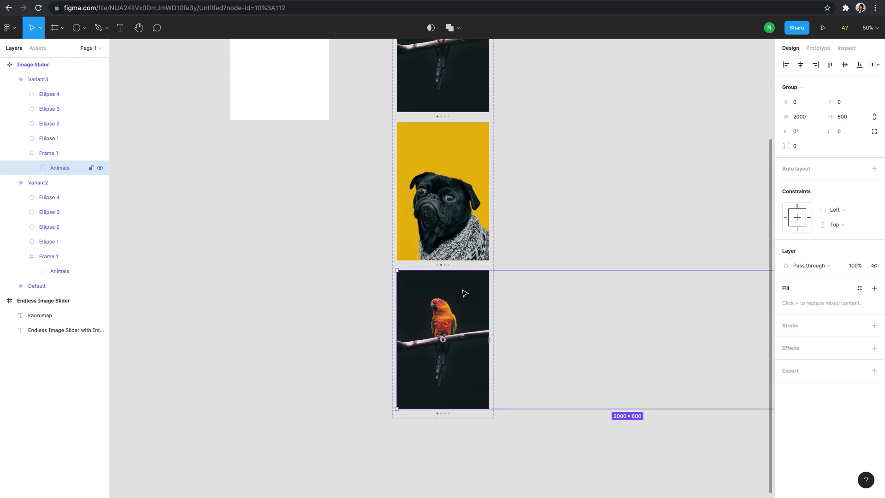
left_click(799, 103)
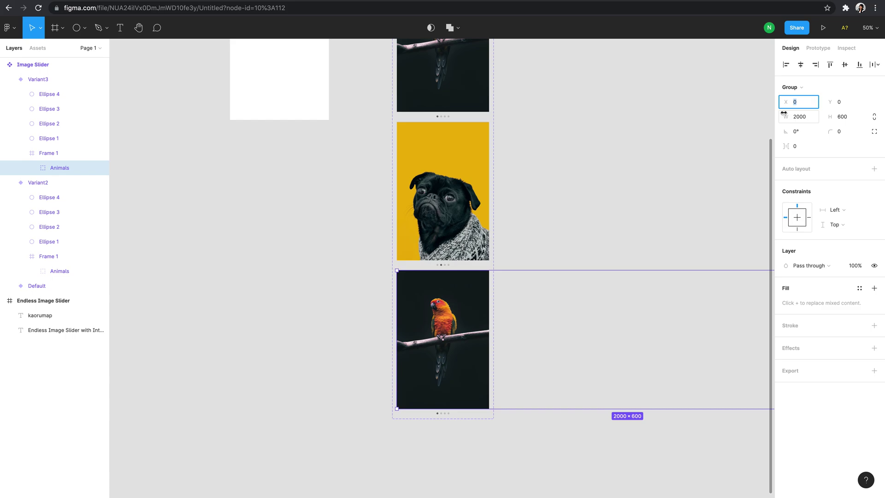
type("-800")
key("Return")
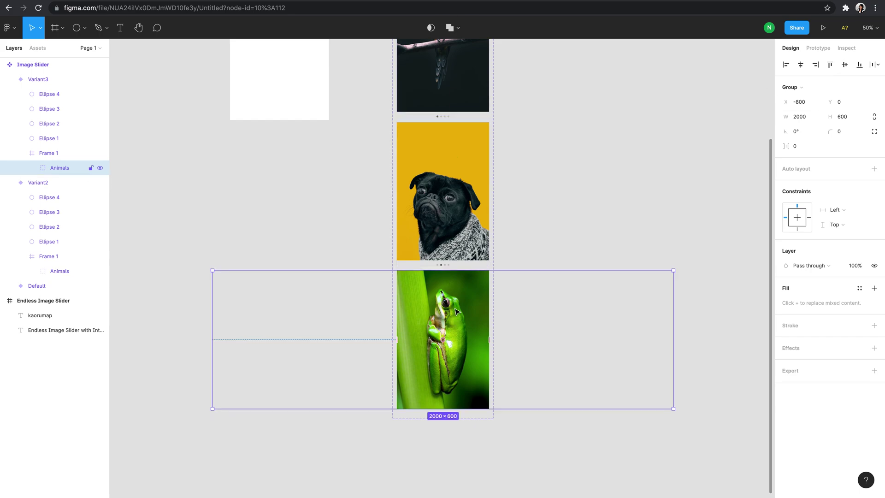
mouse_move(415, 307)
left_mouse_down()
mouse_move(442, 307)
mouse_move(416, 308)
left_mouse_up()
left_click(535, 247)
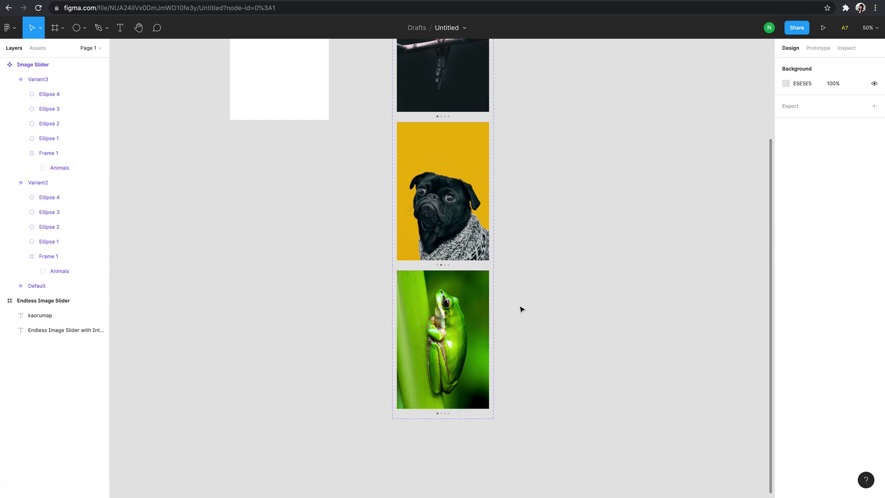
- Recolor the third dot under the frog image to 676767 by sampling the dark first dot
scroll(522, 309, "up", 3)
scroll(521, 309, "down", 1)
scroll(521, 309, "up", 5)
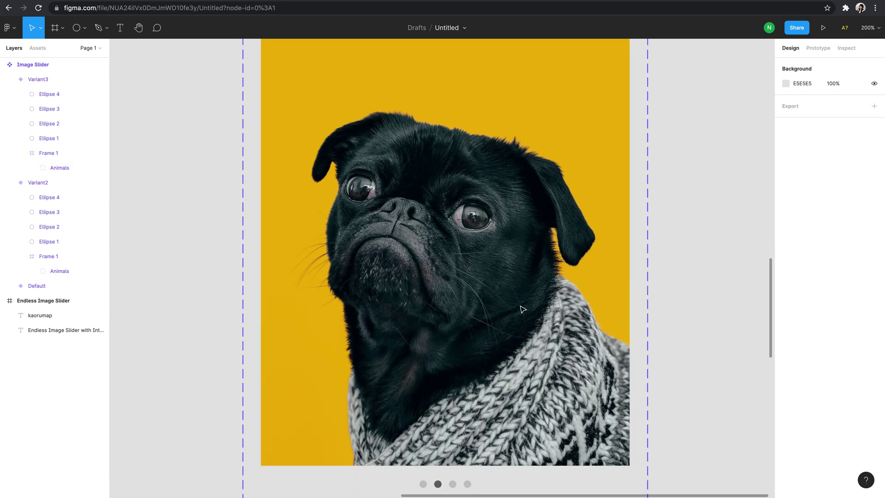
scroll(522, 308, "down", 10)
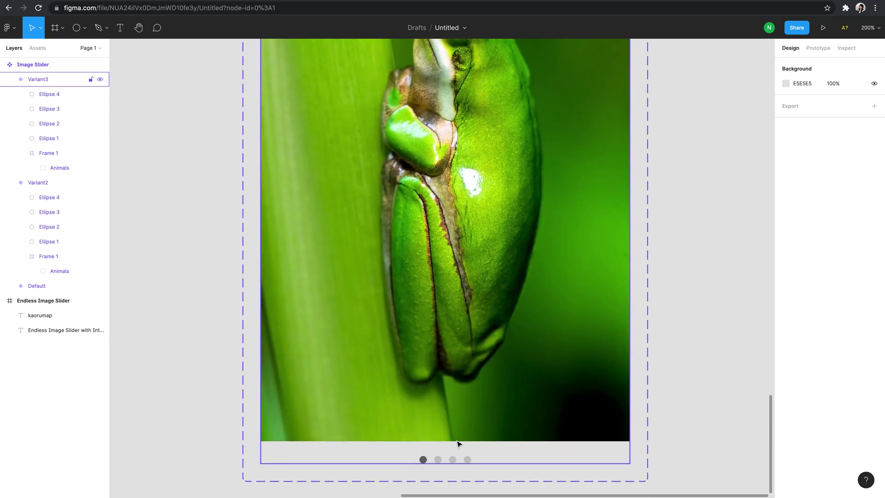
double_click(452, 460)
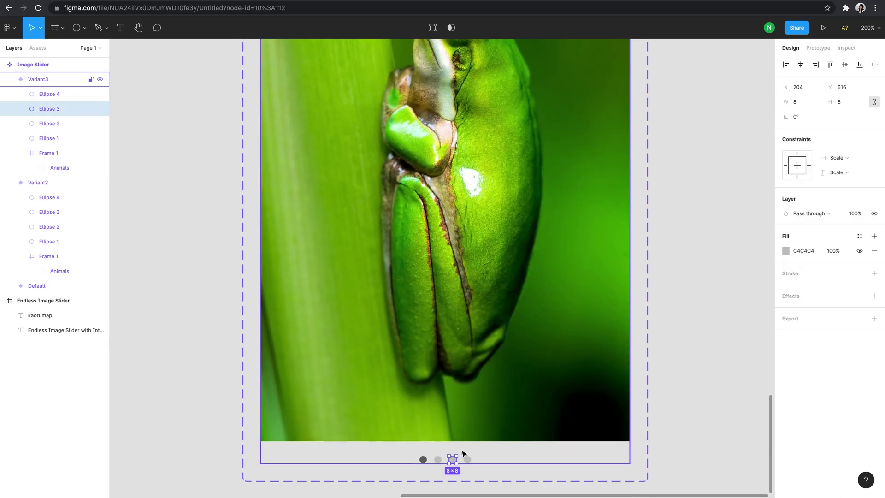
key("i")
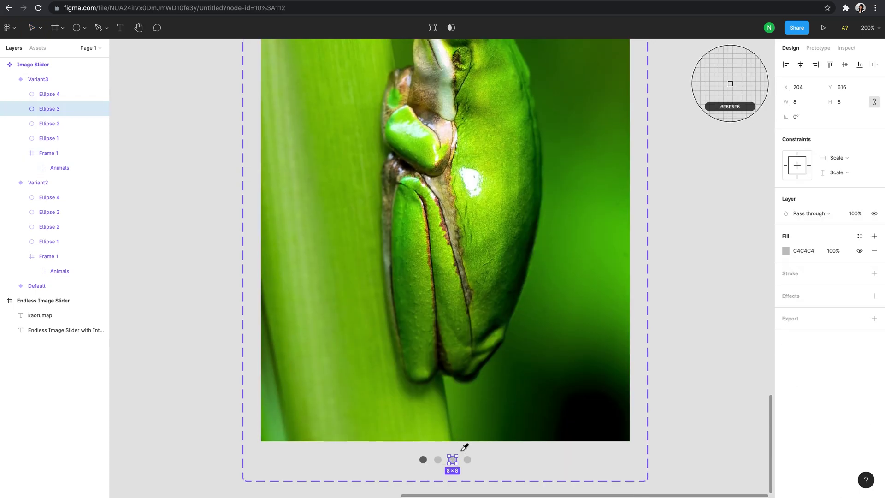
left_click(423, 459)
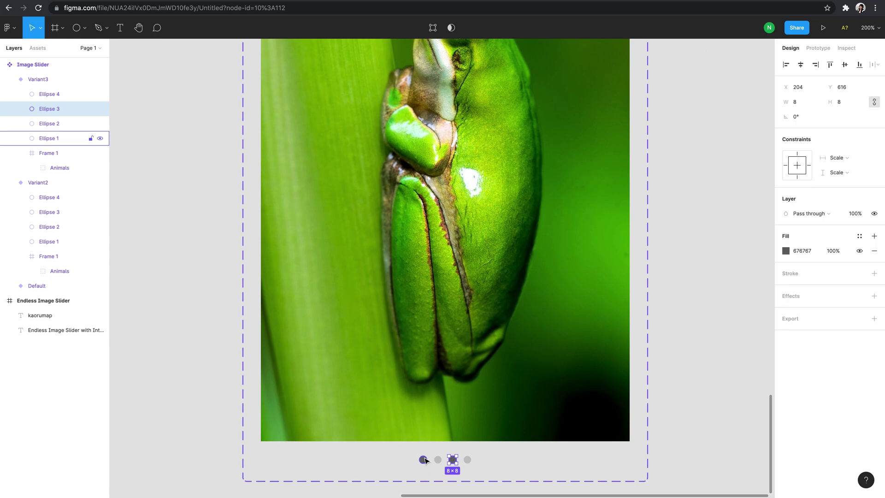
- Recolor the first dot under the frog image to C4C4C4 by sampling the light grey second dot
left_click(424, 460)
key("i")
left_click(438, 459)
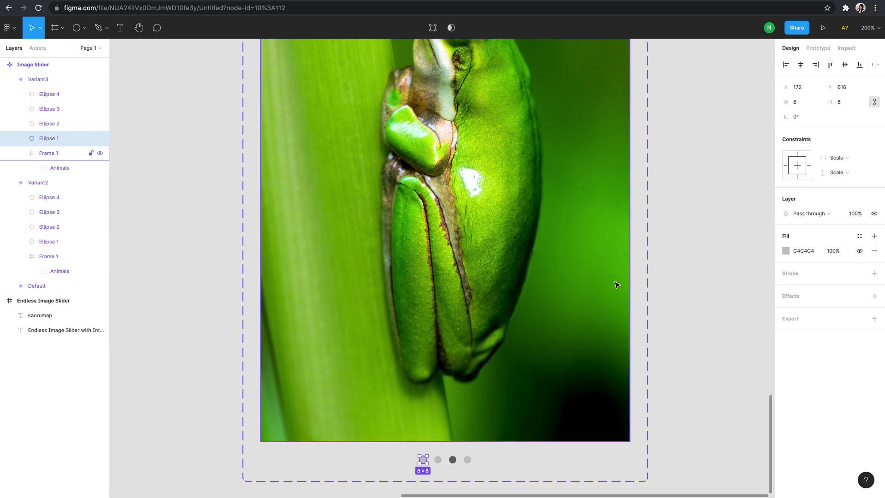
- Add a fourth variant to the Image Slider component set
key("minus")
key("minus")
scroll(601, 306, "up", 5)
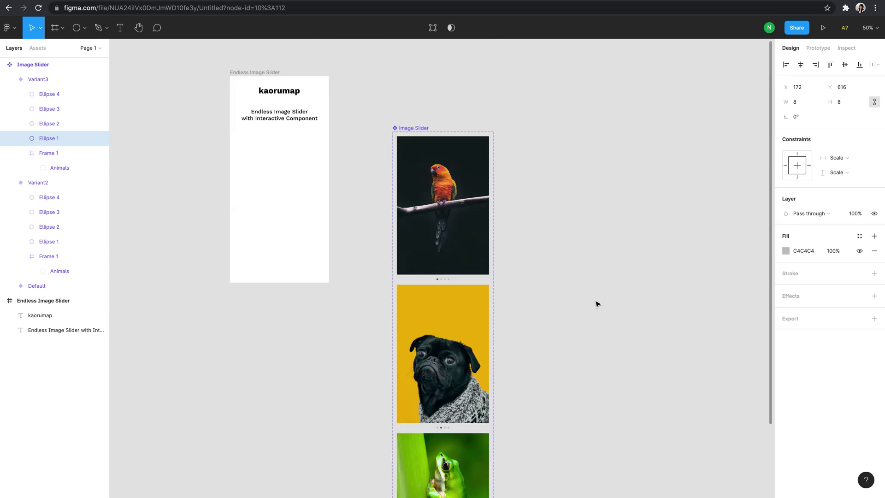
left_click(415, 129)
scroll(505, 230, "down", 3)
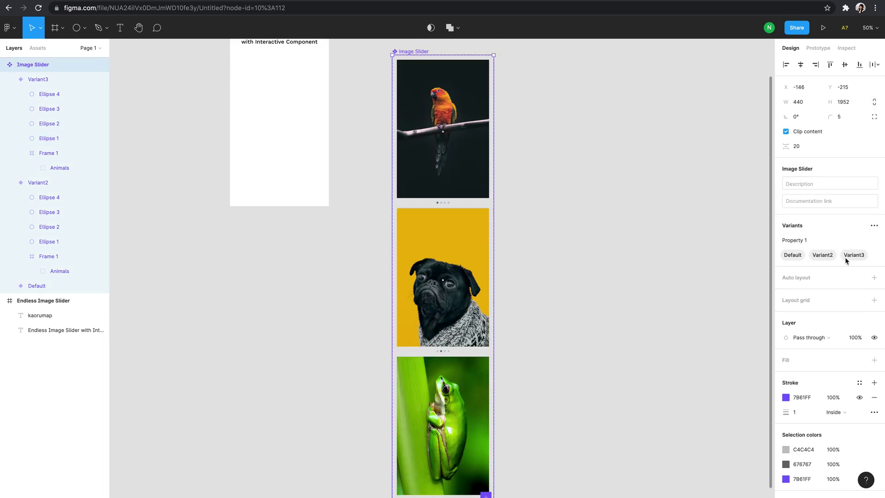
left_click(875, 226)
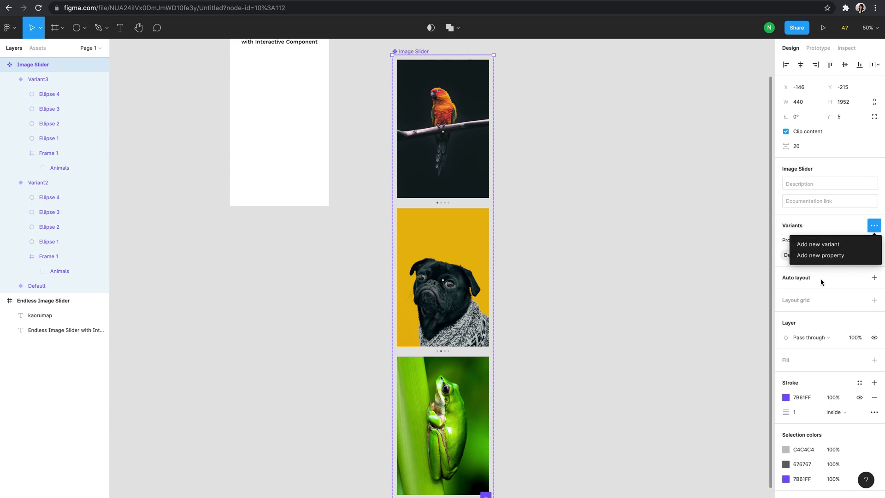
left_click(812, 244)
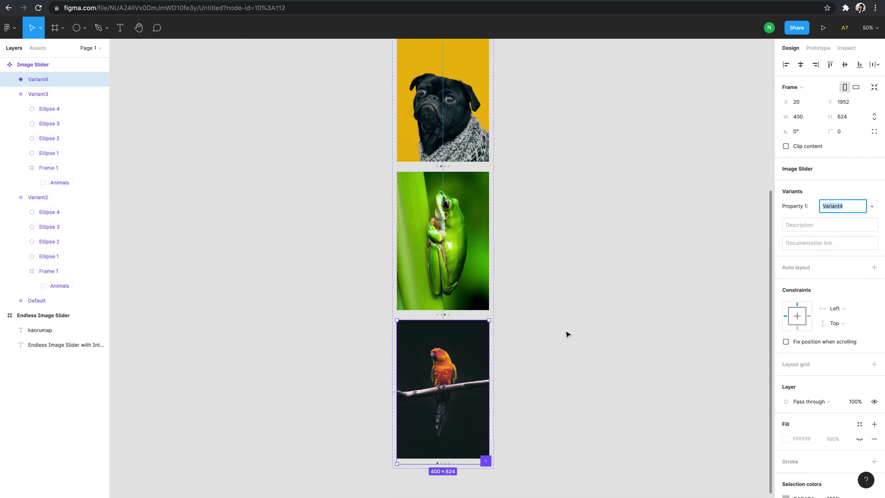
- Set the X position of the fourth variant's Animals group to -1200 so the puffin image fills the frame
double_click(458, 355)
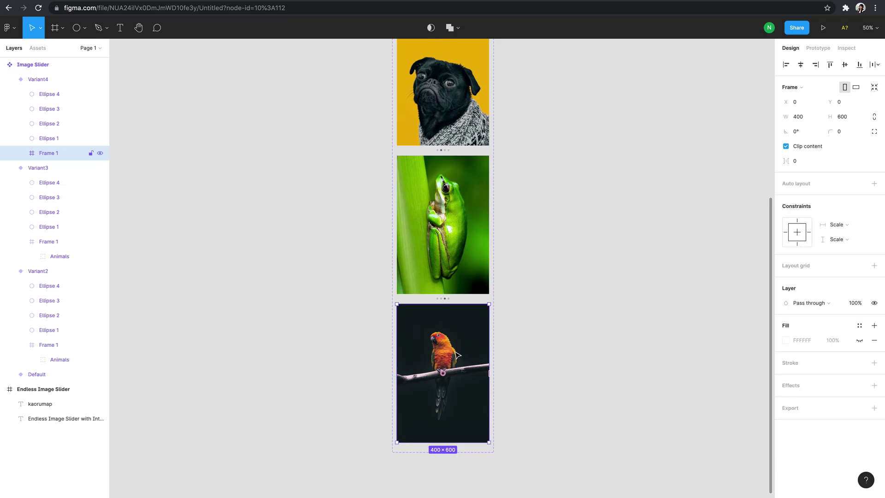
right_click(458, 355)
mouse_move(527, 236)
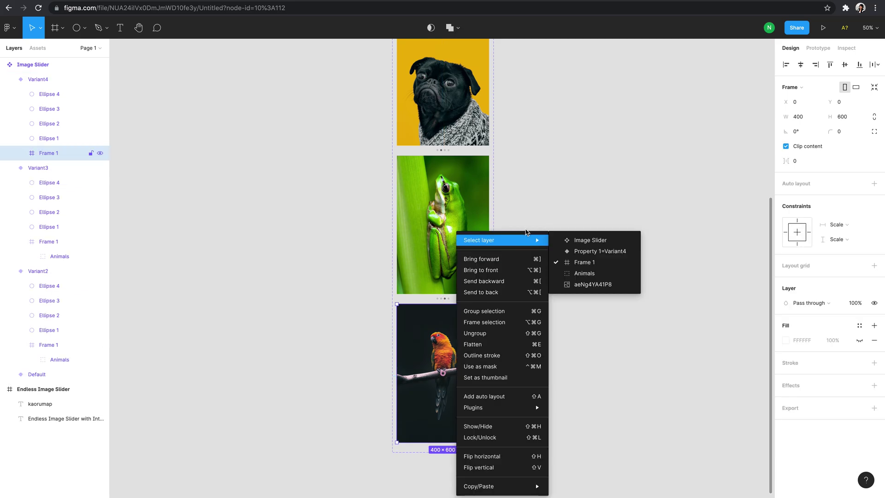
left_click(585, 276)
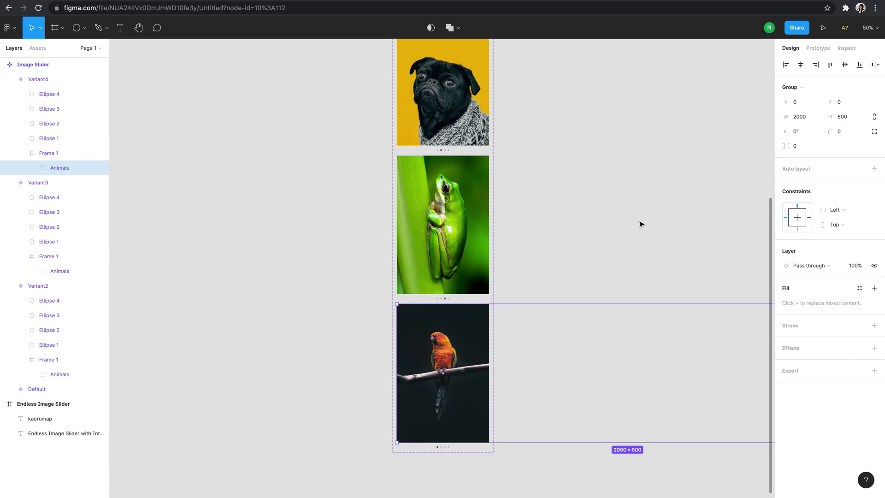
scroll(527, 271, "up", 3)
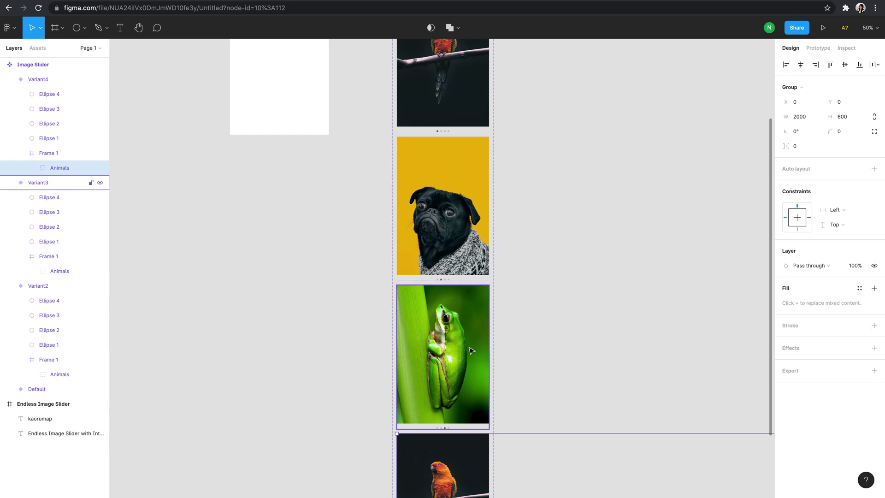
scroll(493, 354, "down", 1)
scroll(494, 354, "down", 3)
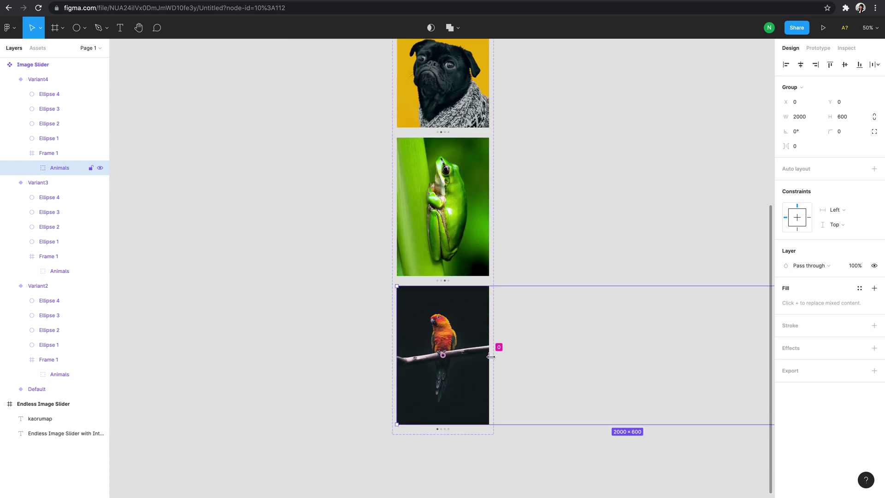
left_click(805, 102)
key("Return")
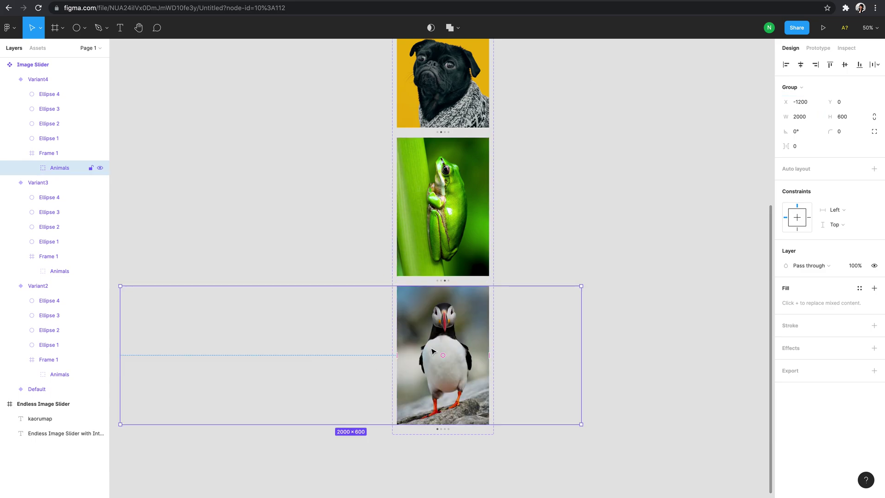
mouse_move(437, 327)
left_mouse_down()
mouse_move(489, 328)
mouse_move(453, 333)
left_mouse_up()
key("Escape")
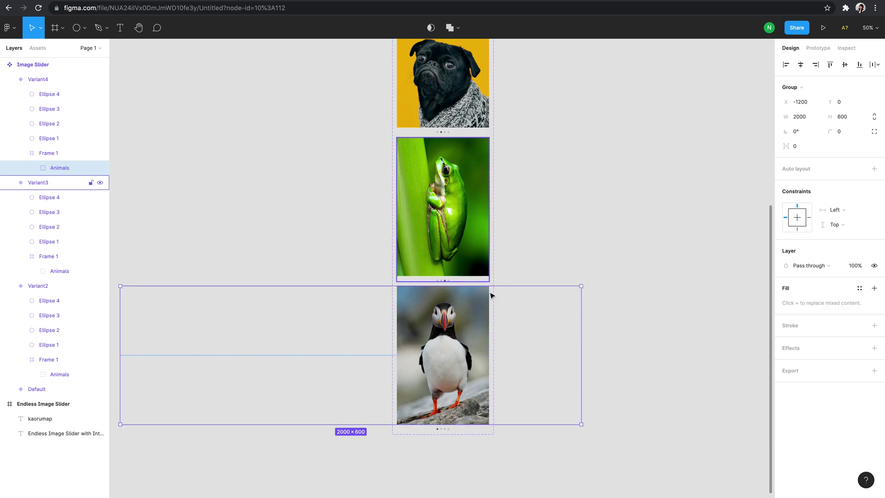
- Add a fifth variant to the Image Slider component set
scroll(484, 286, "down", 3)
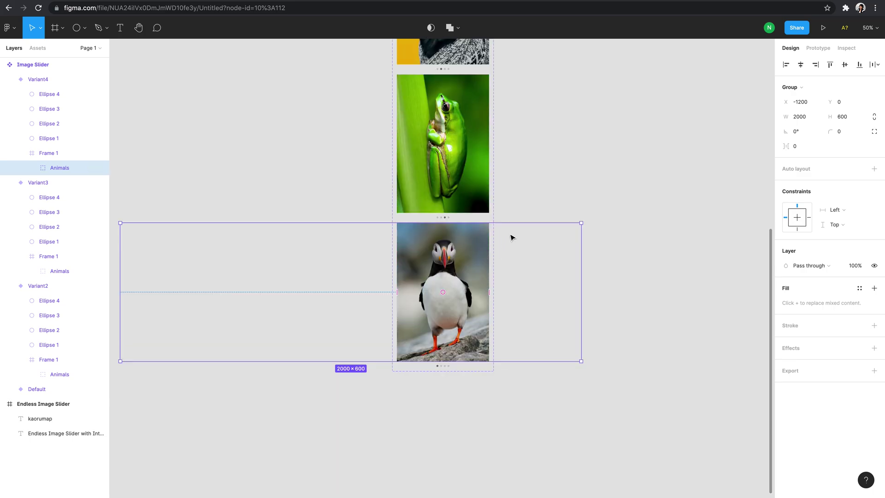
scroll(589, 200, "up", 15)
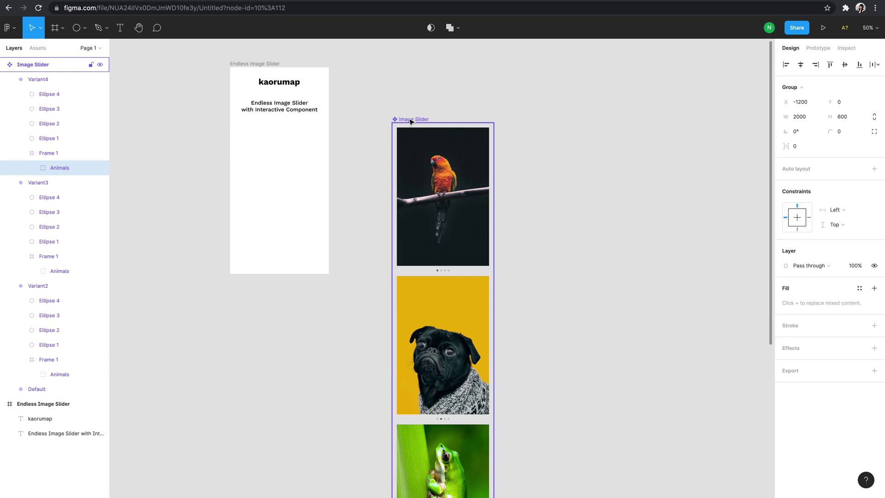
left_click(412, 120)
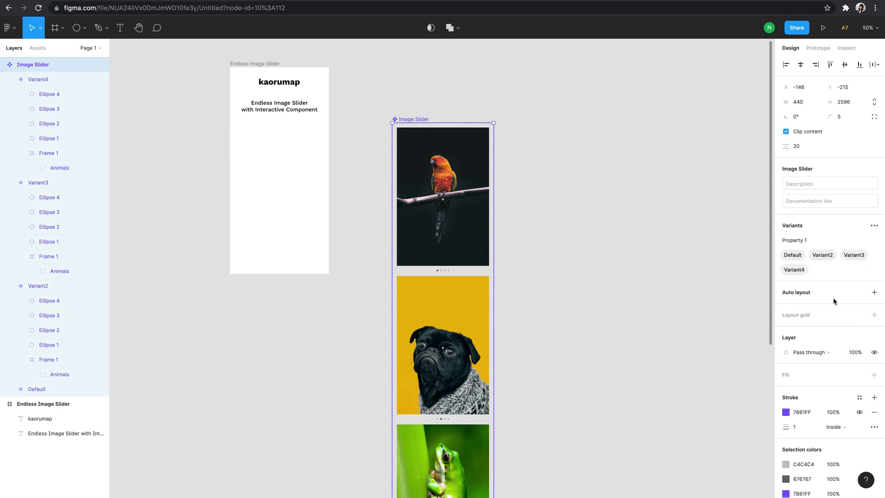
left_click(874, 225)
left_click(818, 246)
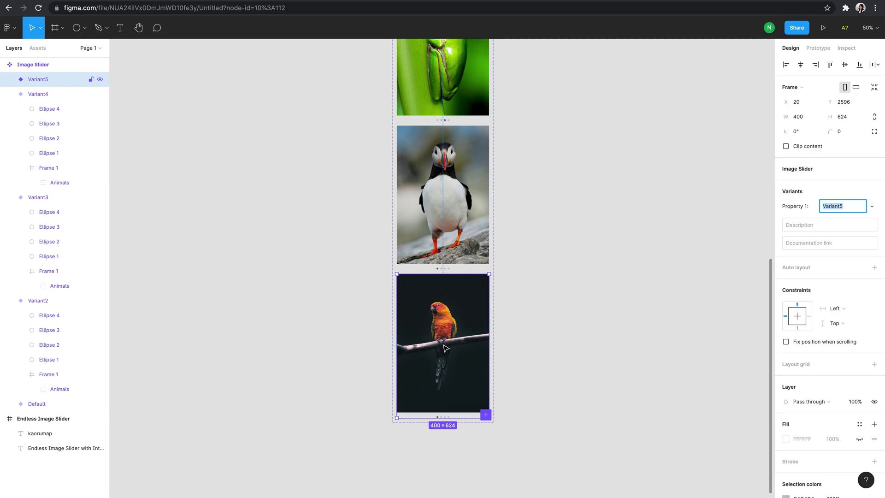
left_click(446, 348)
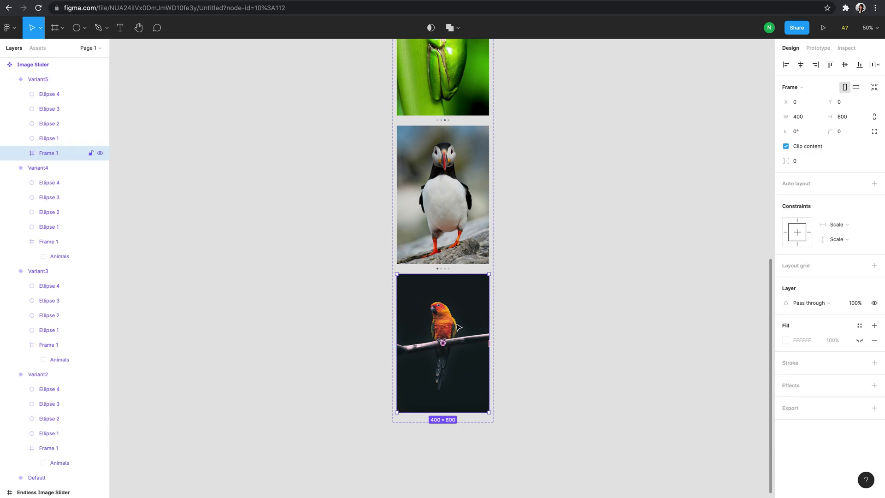
right_click(457, 327)
mouse_move(512, 245)
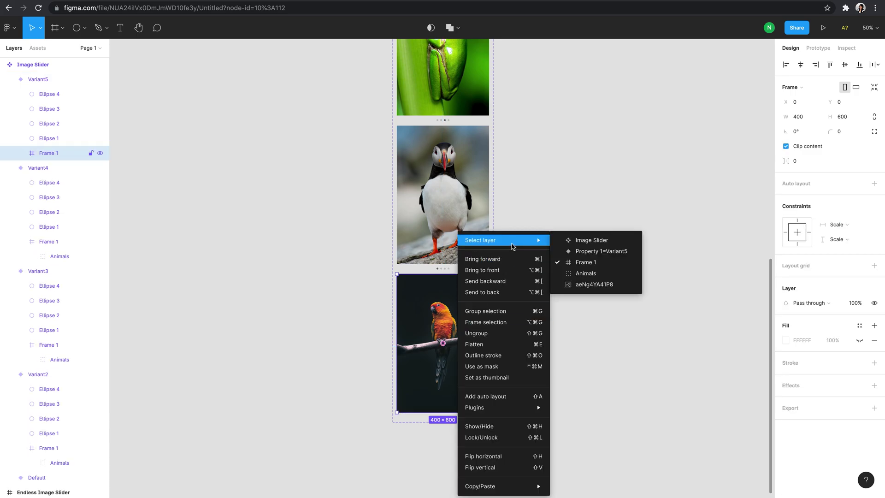
left_click(588, 274)
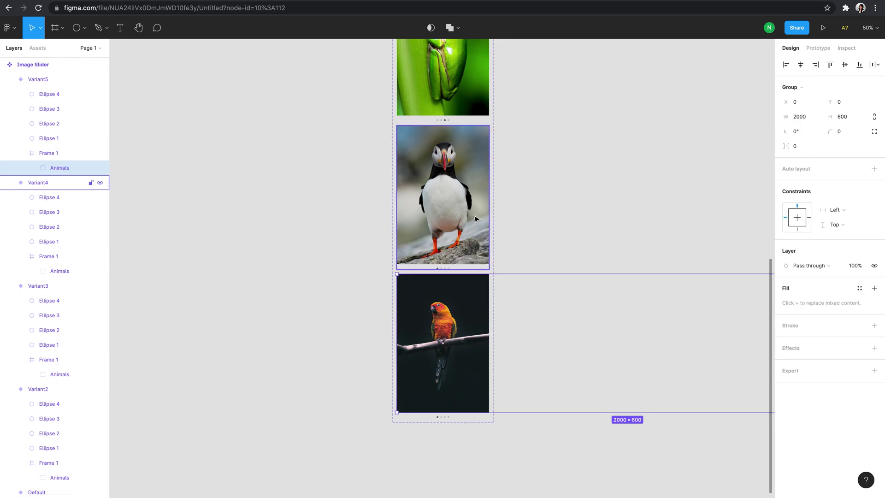
- Check the X position of the Animals group in the puffin variant
left_click(458, 195)
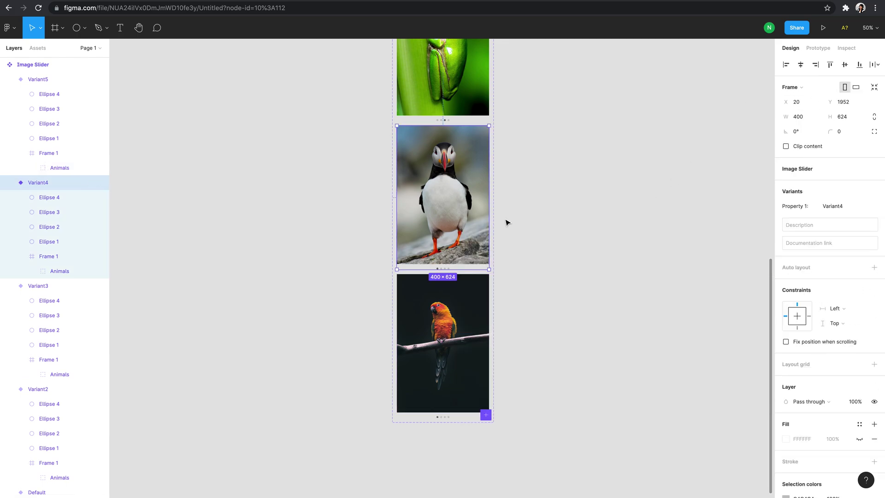
left_click(439, 242)
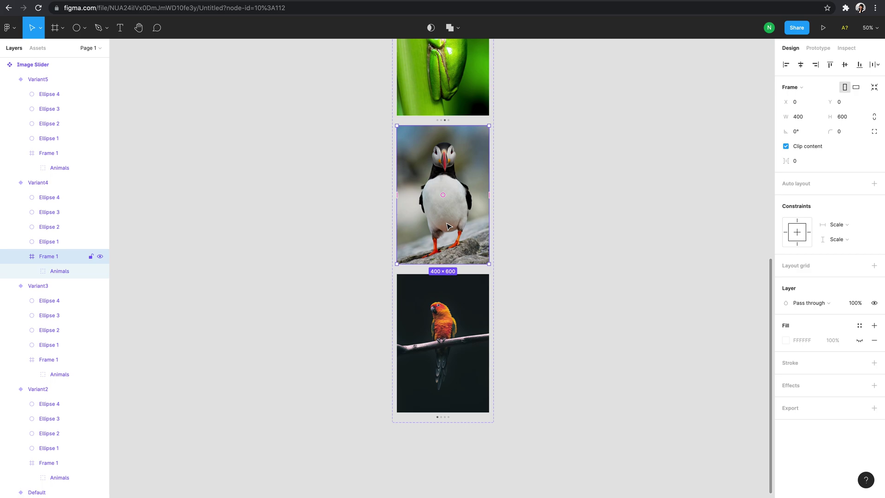
key("Return")
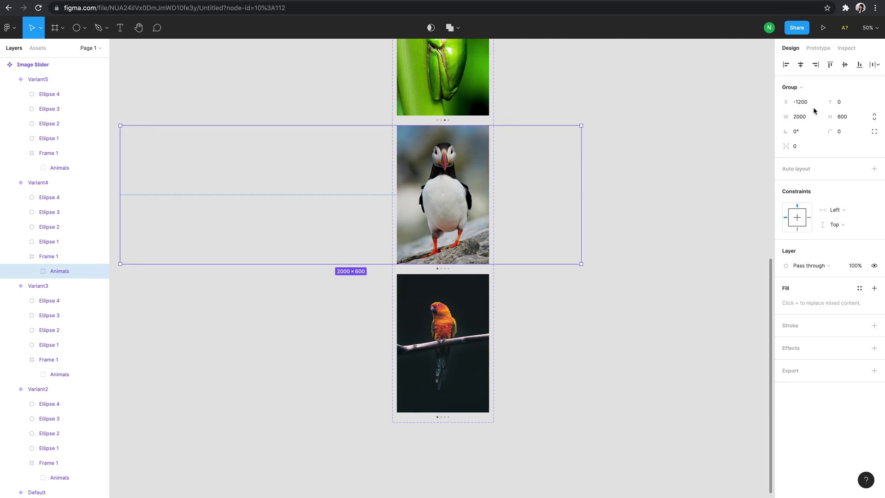
- Set the X position of the fifth variant's Animals group to -1600 so its last image fills the frame
left_click(458, 307)
right_click(457, 305)
mouse_move(531, 240)
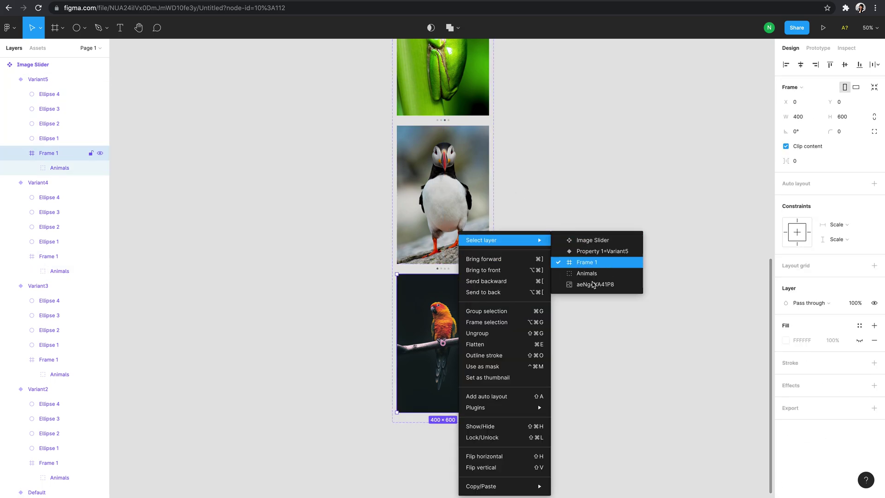
left_click(594, 272)
left_click(799, 102)
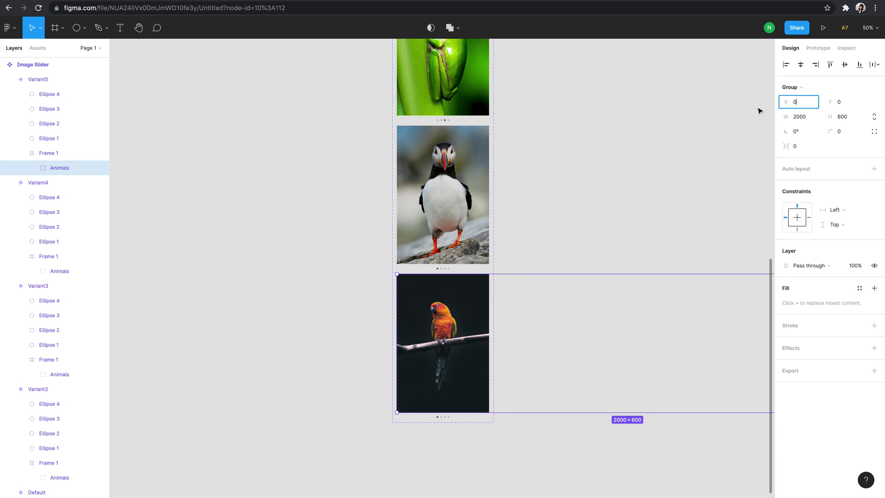
left_click(779, 104)
key("Return")
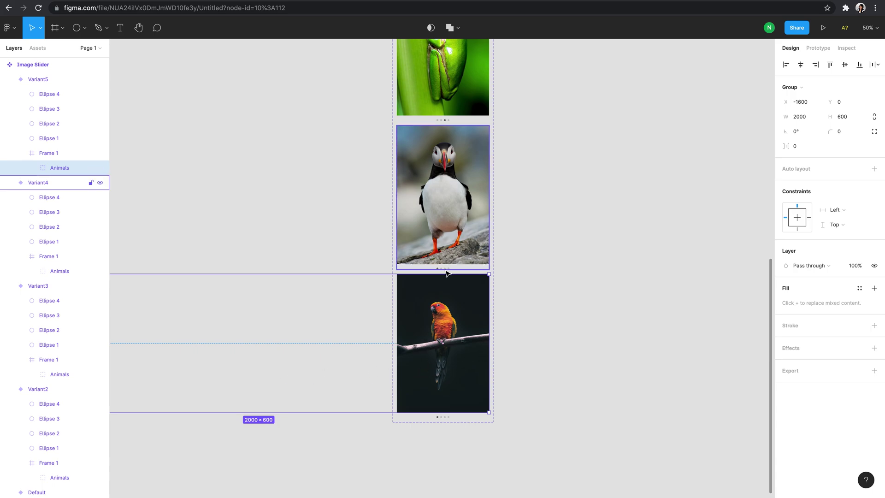
- Recolour the puffin variant's dots by sampling: the fourth dot dark grey 676767 and the first dot light grey C4C4C4
scroll(445, 273, "up", 10)
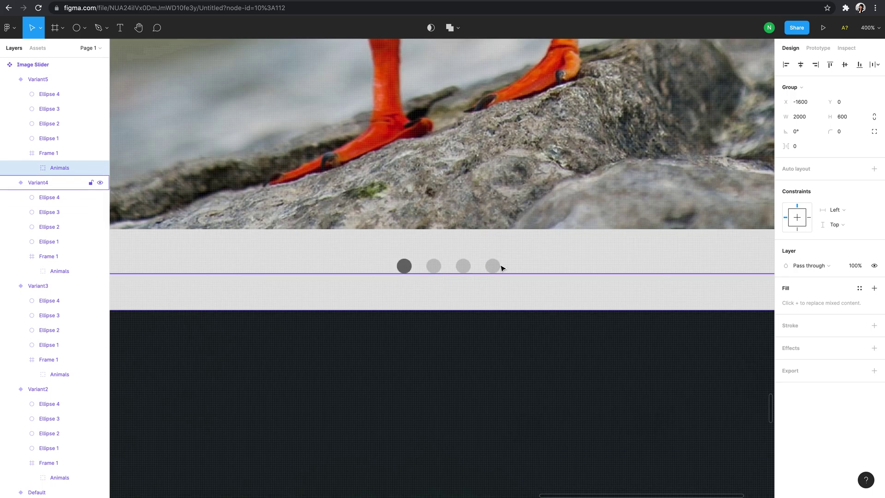
left_click(499, 267)
key("i")
left_click(403, 268)
left_click(403, 266)
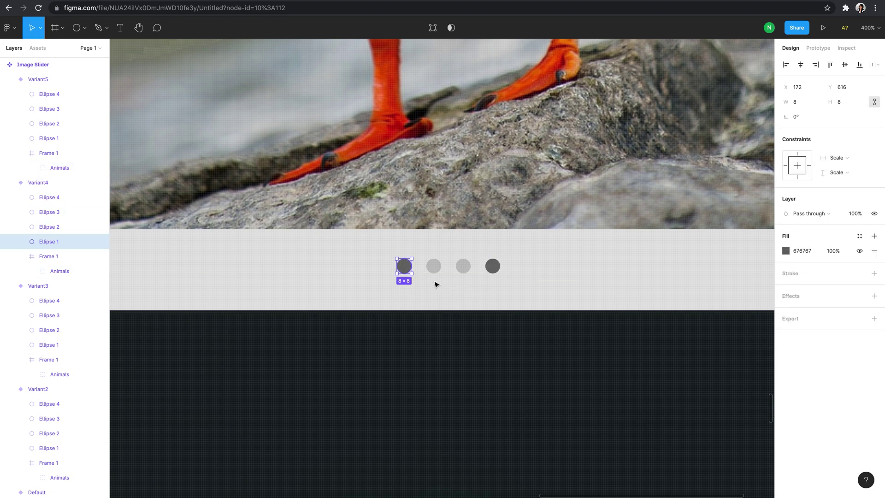
key("i")
left_click(463, 266)
key("shift+0")
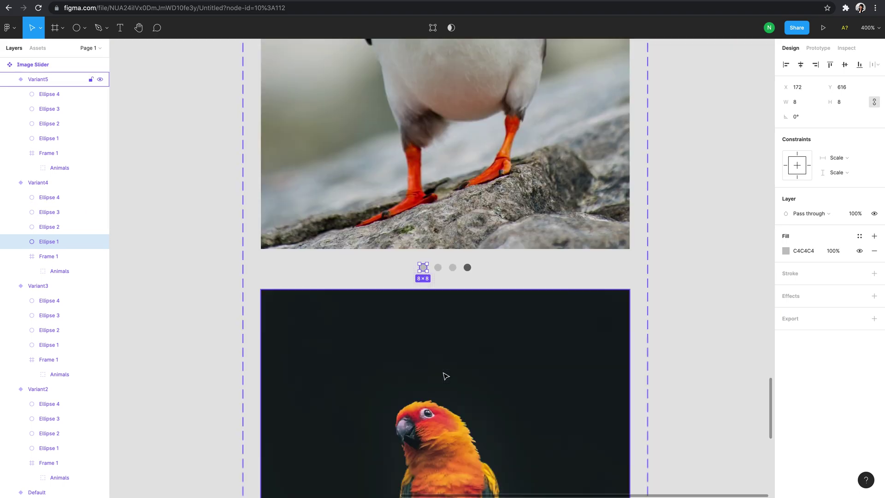
- Review the images and dot indicators of the variants from the last one up to the first
scroll(528, 330, "up", 4)
scroll(527, 332, "down", 6)
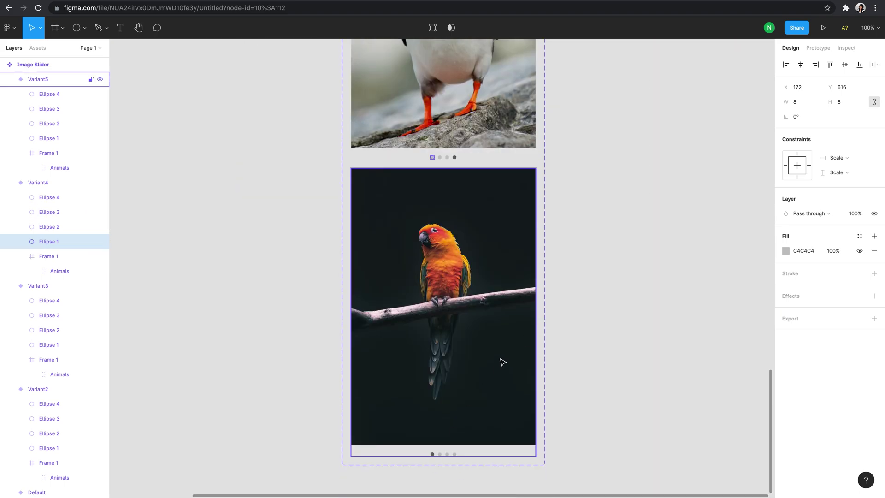
key("minus")
scroll(553, 300, "up", 3)
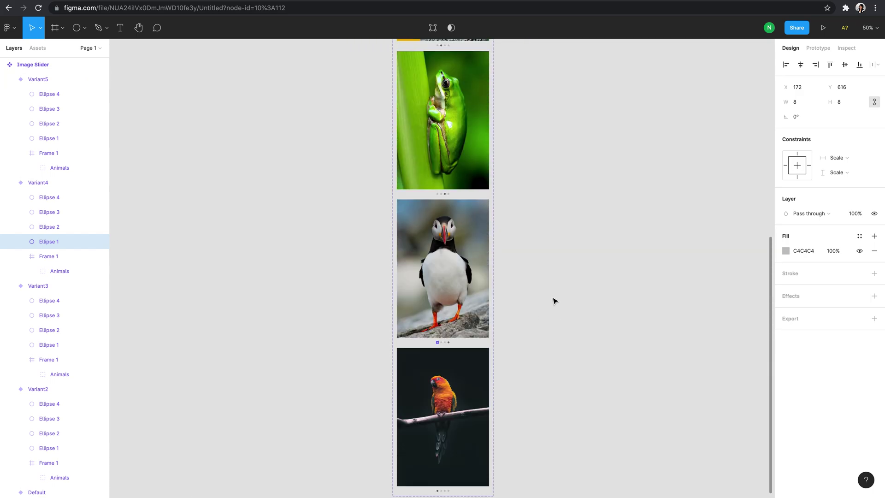
left_click(513, 349)
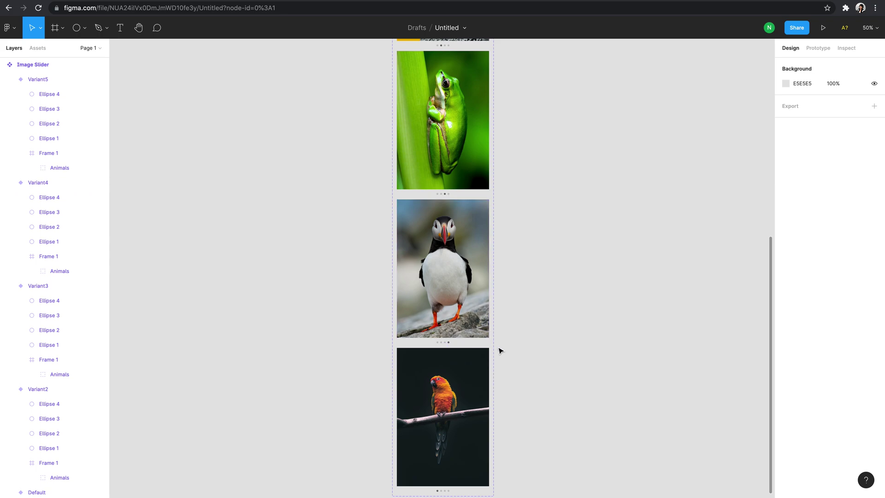
scroll(501, 350, "up", 5)
scroll(480, 383, "down", 2)
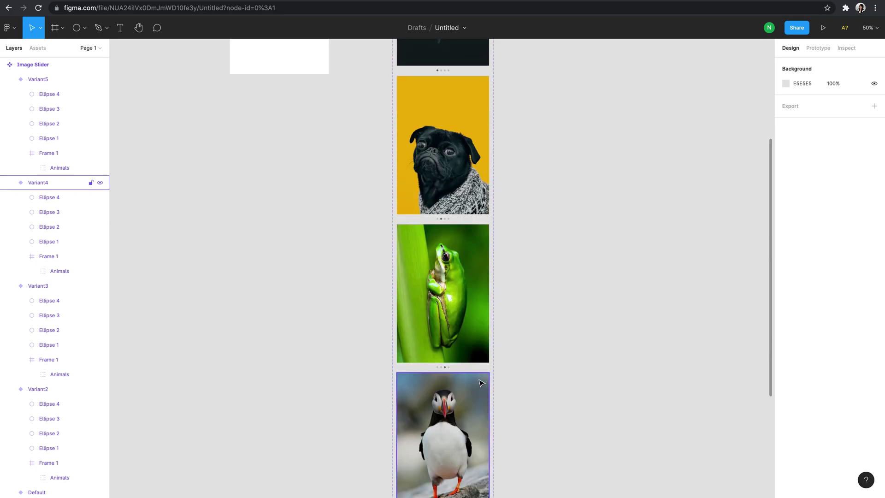
scroll(480, 382, "up", 3)
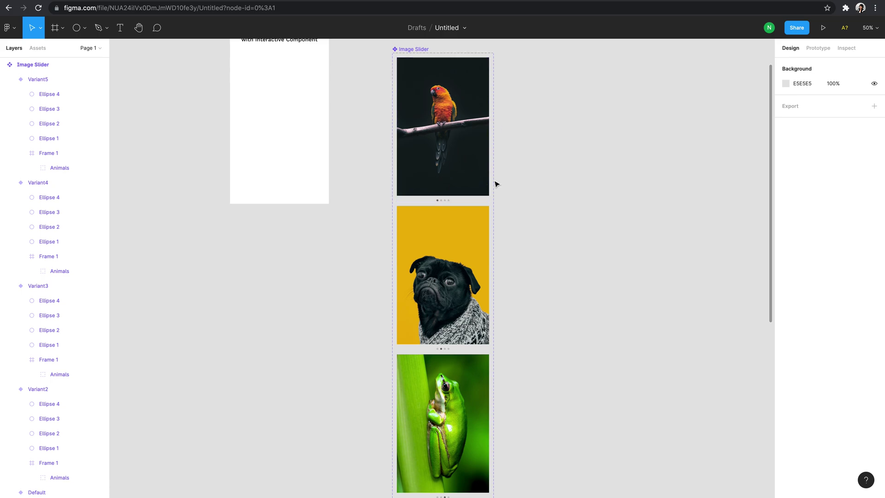
- Add a prototype interaction on the Default variant that changes to Variant2 after a delay of 800 ms
left_click(418, 50)
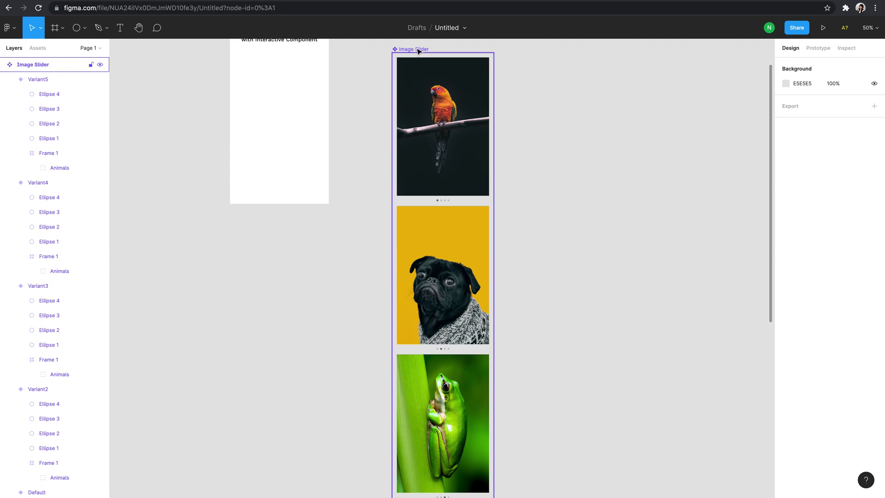
left_click(473, 168)
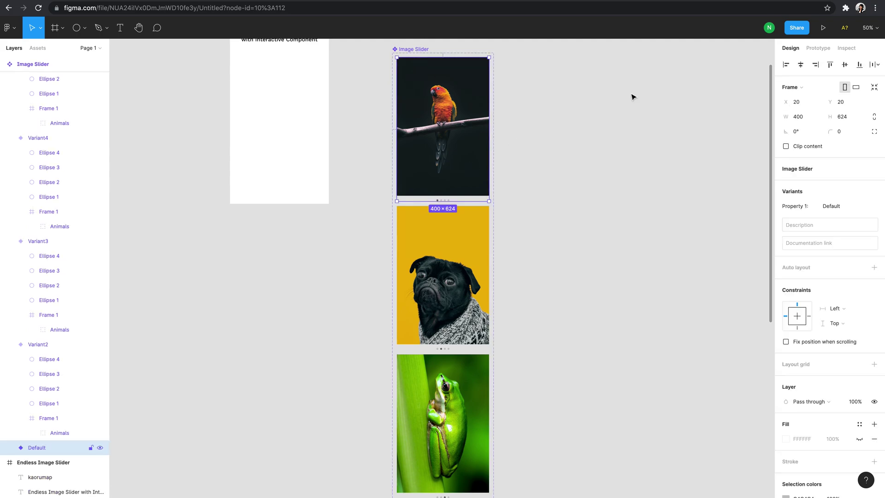
left_click(819, 48)
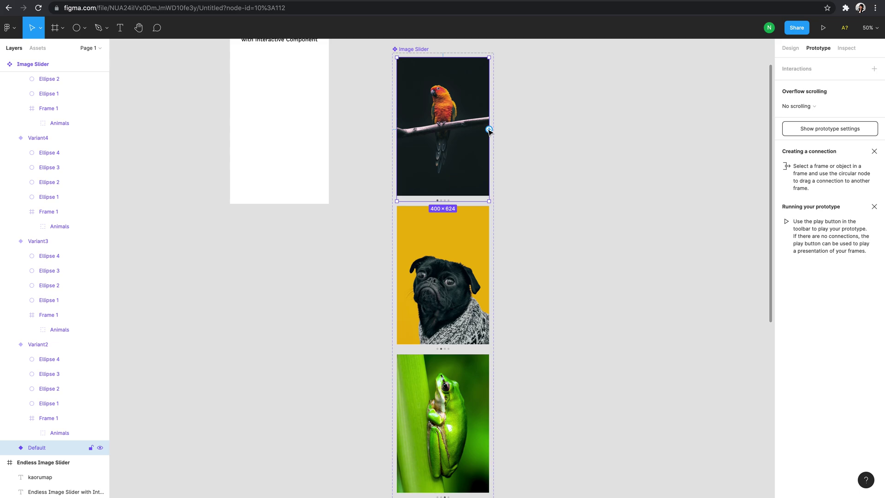
left_click_drag(489, 129, 435, 247)
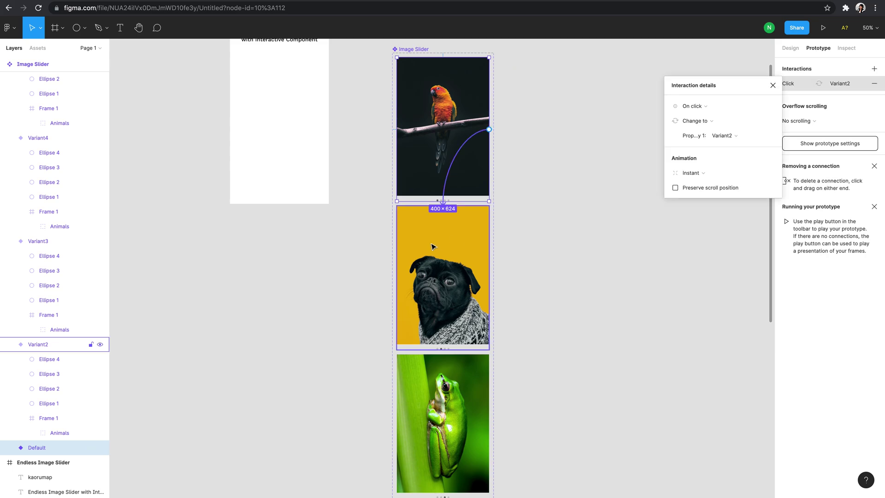
left_click(708, 106)
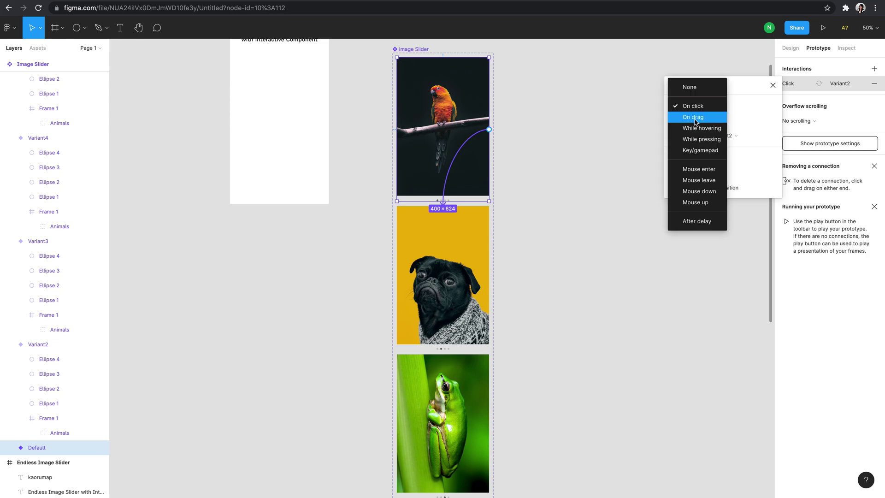
left_click(703, 225)
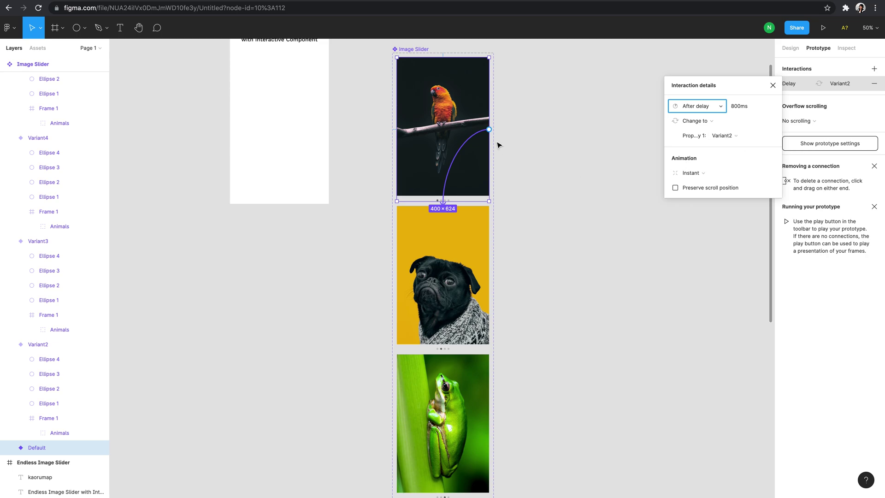
- Set the animation of the Default variant's interaction to Smart animate
left_click(741, 171)
left_click(716, 195)
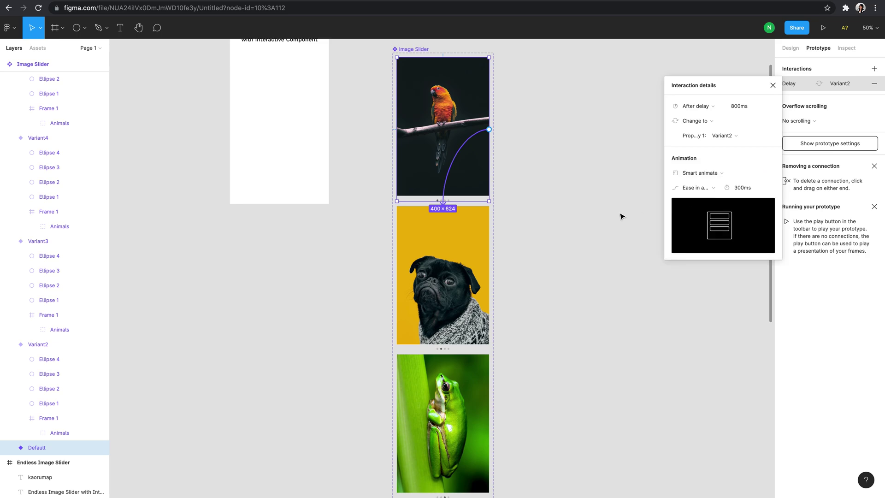
left_click(716, 189)
left_click(716, 188)
- Connect the pug variant to Variant3 with a Change to interaction triggered after a delay of 800 ms
left_click(466, 299)
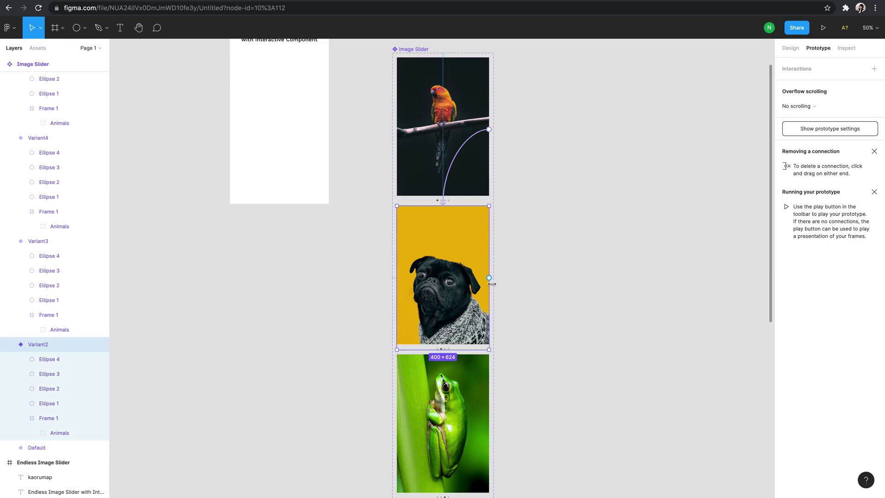
left_click_drag(490, 278, 437, 381)
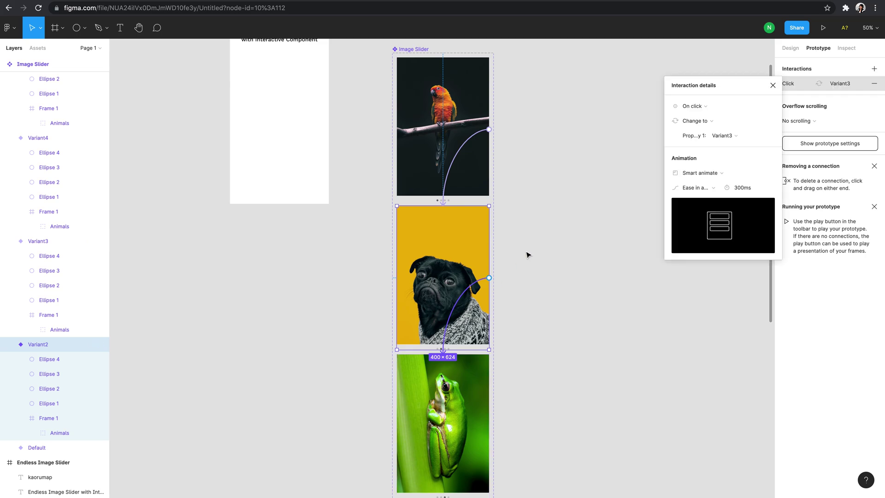
left_click(714, 107)
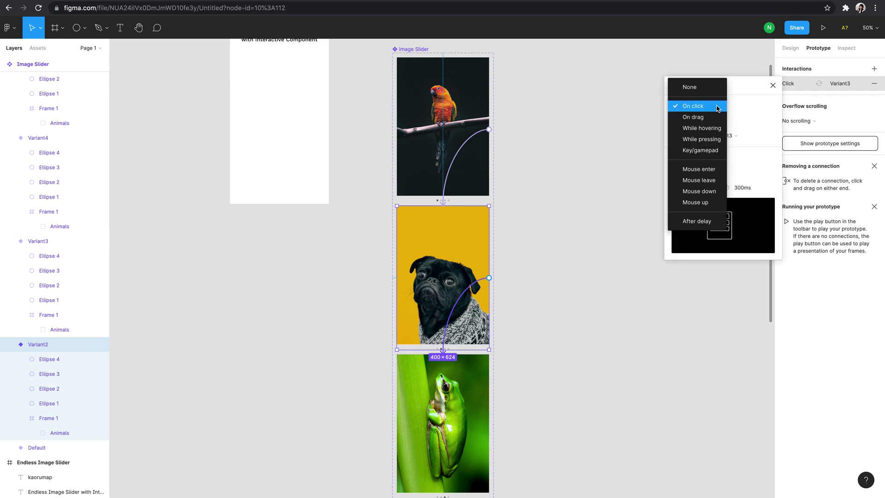
left_click(701, 221)
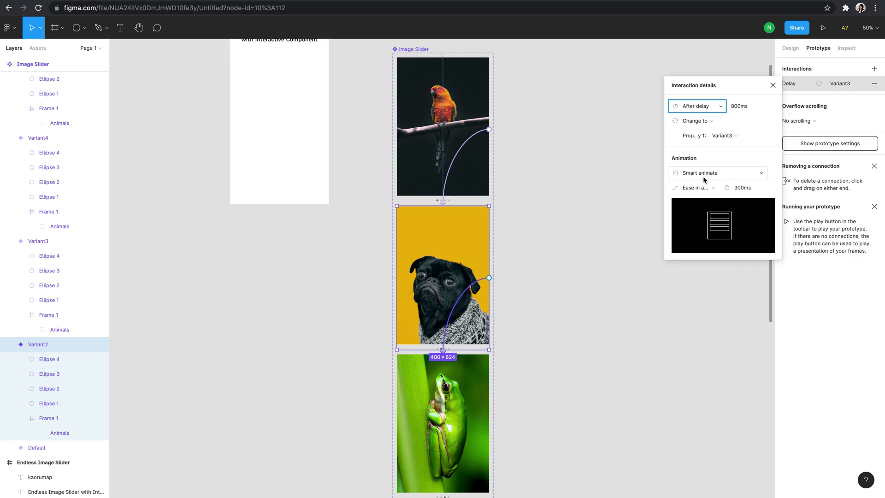
- Connect the frog variant to Variant4 with a Change to interaction triggered by After delay
scroll(478, 364, "down", 4)
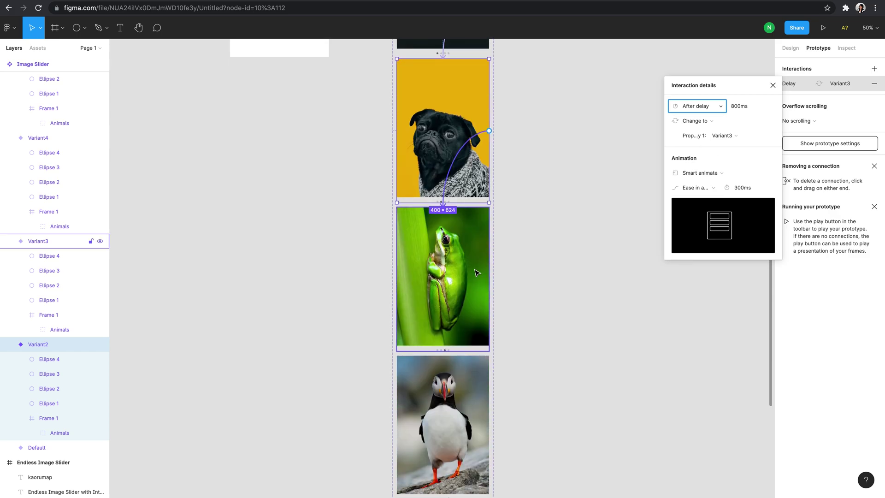
left_click(477, 273)
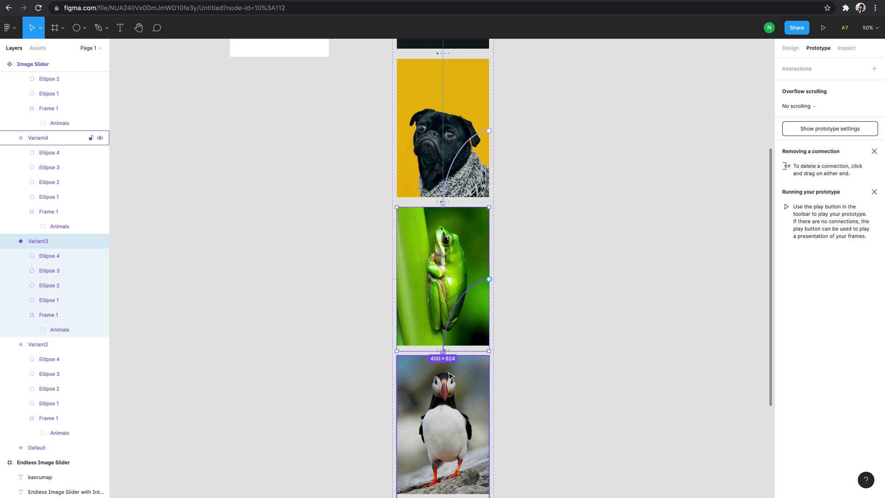
left_click_drag(449, 376, 449, 375)
left_click(693, 106)
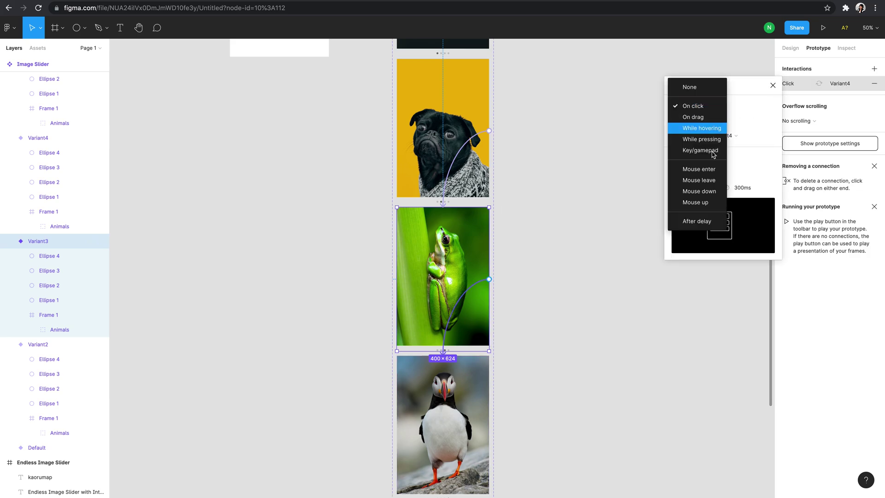
left_click(713, 224)
- Connect the puffin variant to Variant5 with a Change to interaction triggered after a delay of 800 ms
scroll(516, 332, "down", 2)
scroll(516, 333, "down", 2)
left_click(467, 308)
left_click_drag(489, 278, 425, 390)
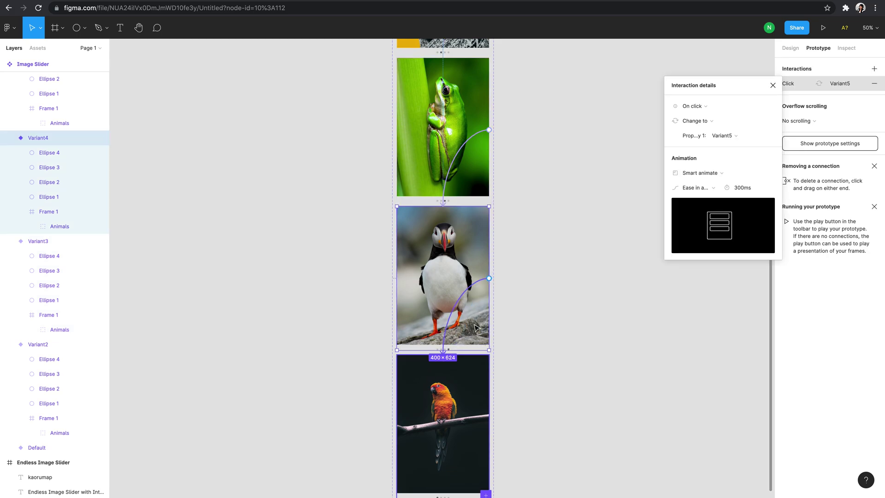
left_click(712, 107)
left_click(705, 222)
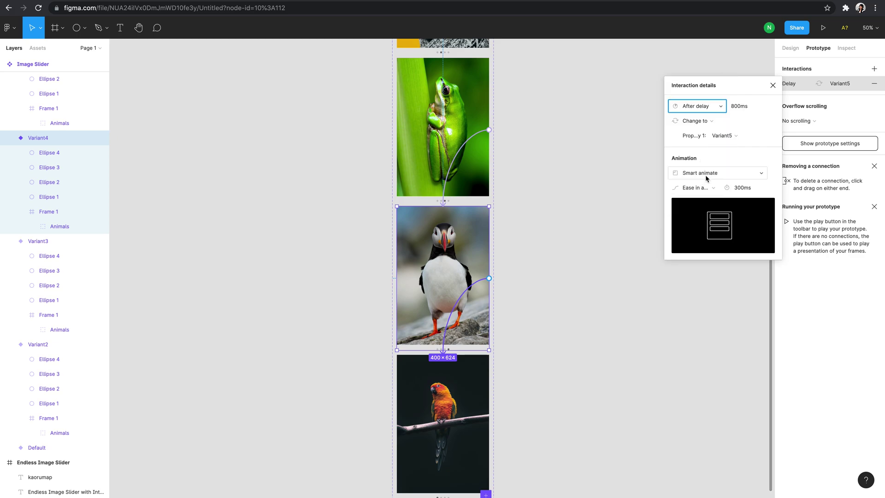
- Connect Variant5 back to the Default variant with a Change to interaction triggered by After delay
scroll(493, 346, "down", 4)
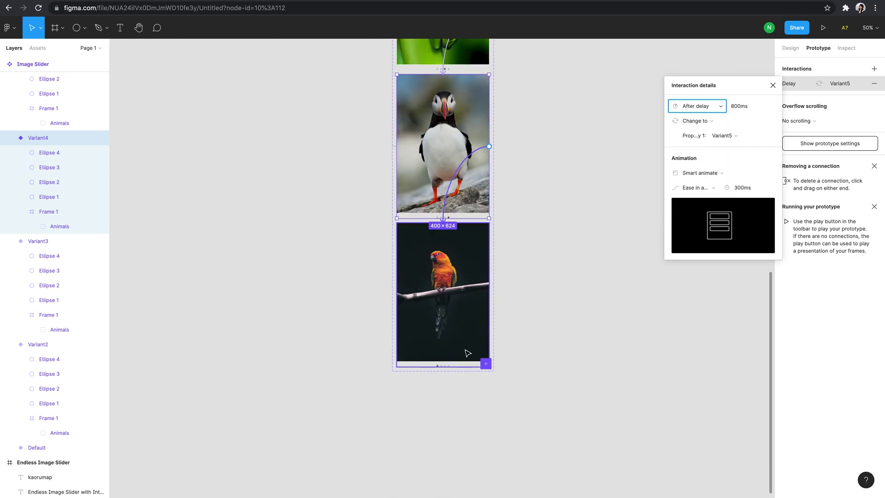
left_click(460, 291)
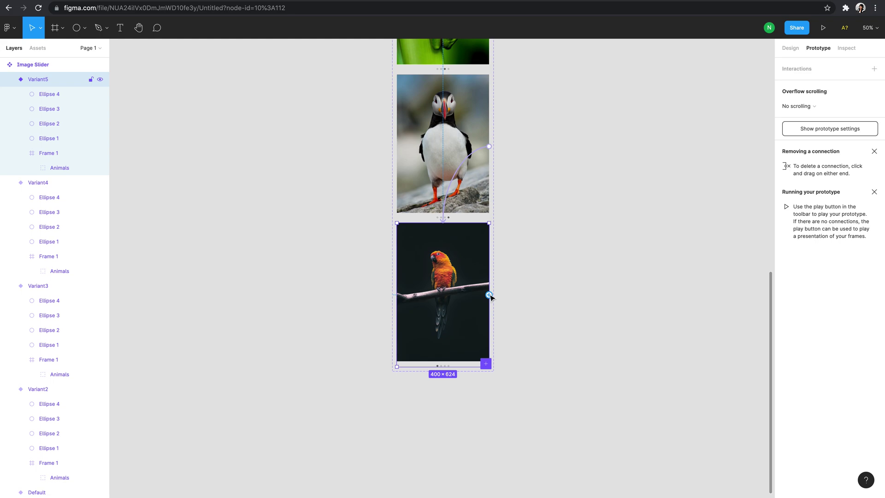
scroll(490, 279, "up", 2)
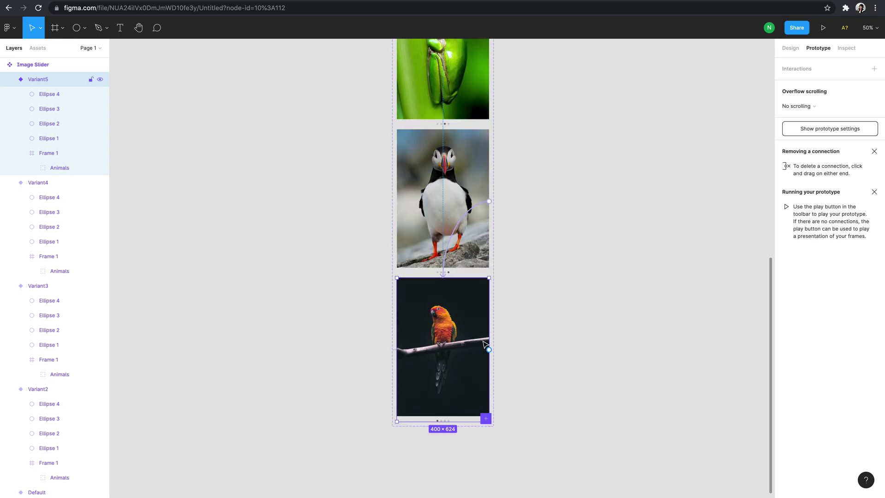
key("minus")
scroll(484, 310, "up", 4)
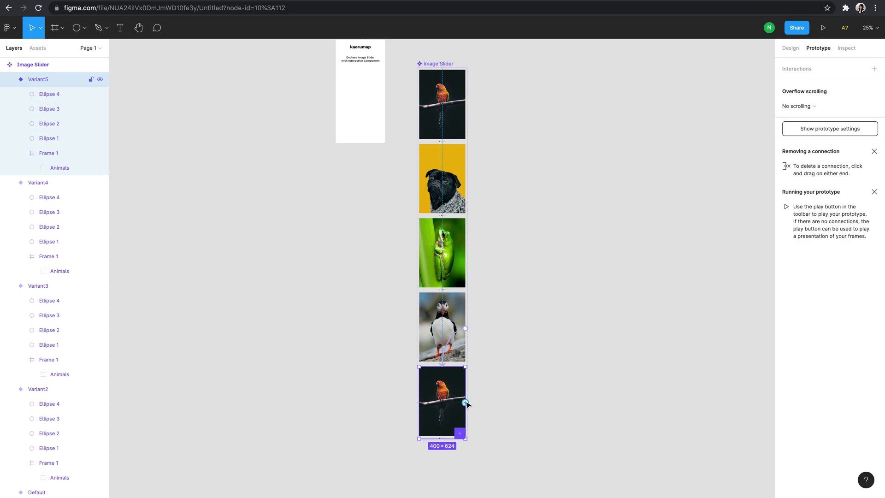
left_click_drag(465, 403, 445, 112)
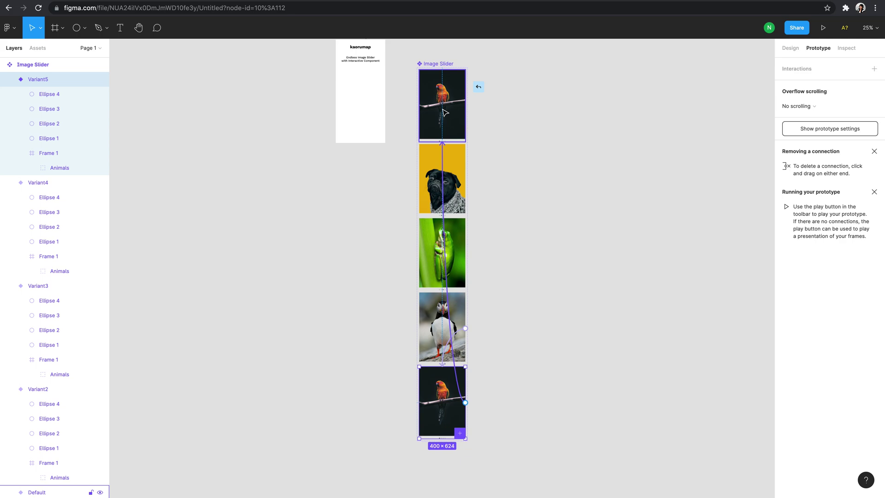
left_click(710, 106)
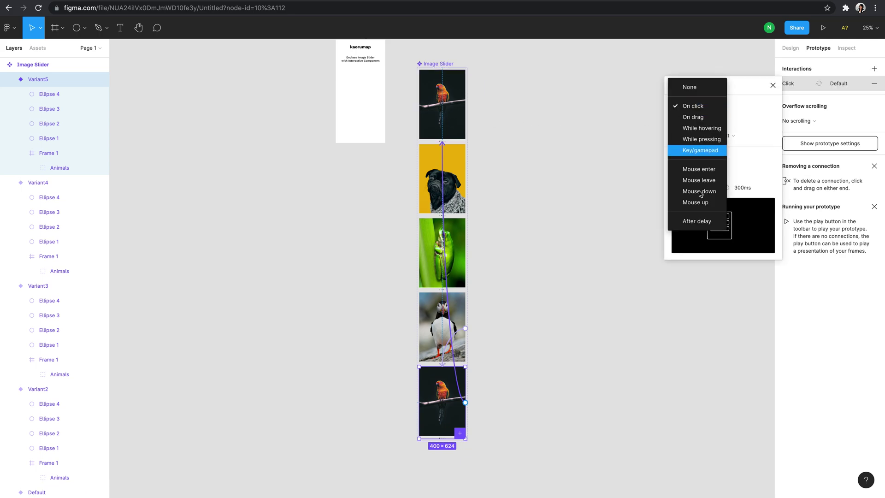
left_click(699, 220)
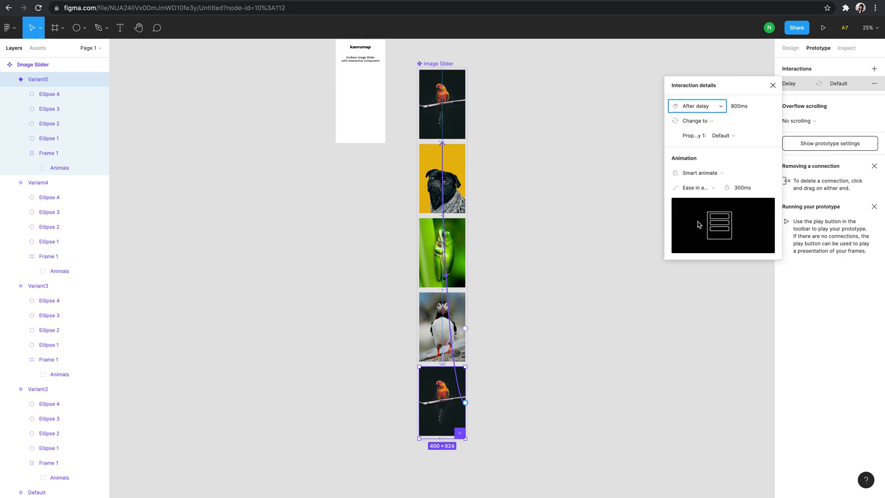
- Set the delay of the interaction from Variant5 to Default to 1 ms
left_click(740, 107)
left_click(738, 109)
double_click(739, 109)
type("1ms")
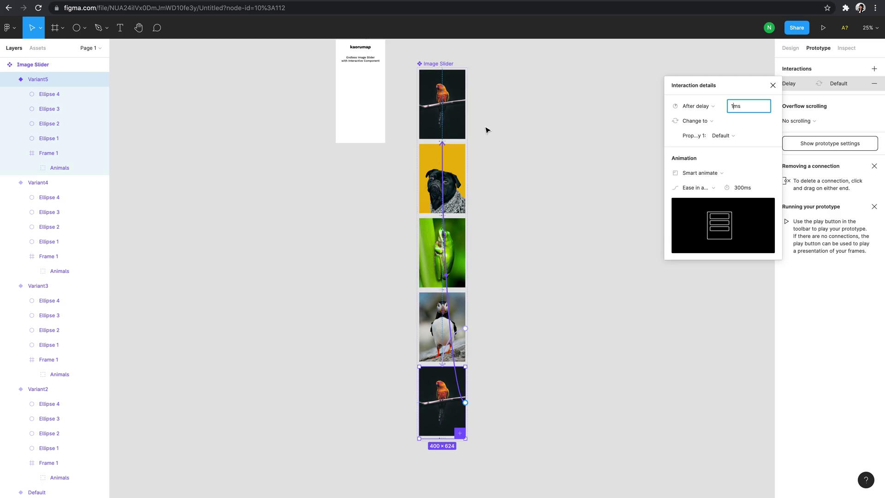
- Set the animation of the Variant5 to Default interaction to Instant
left_click(725, 175)
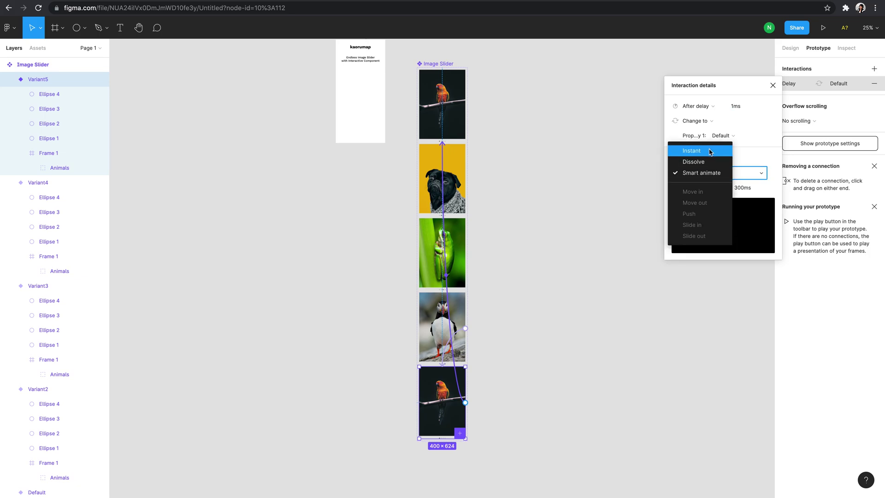
left_click(710, 152)
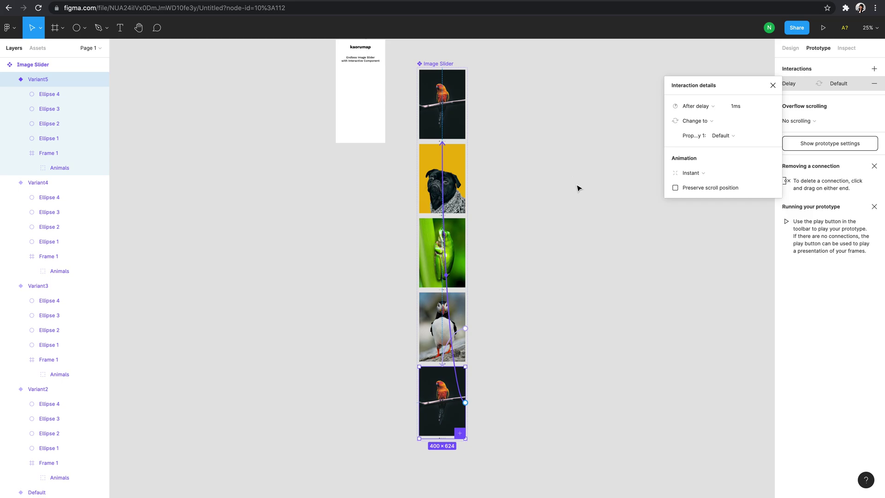
left_click(773, 85)
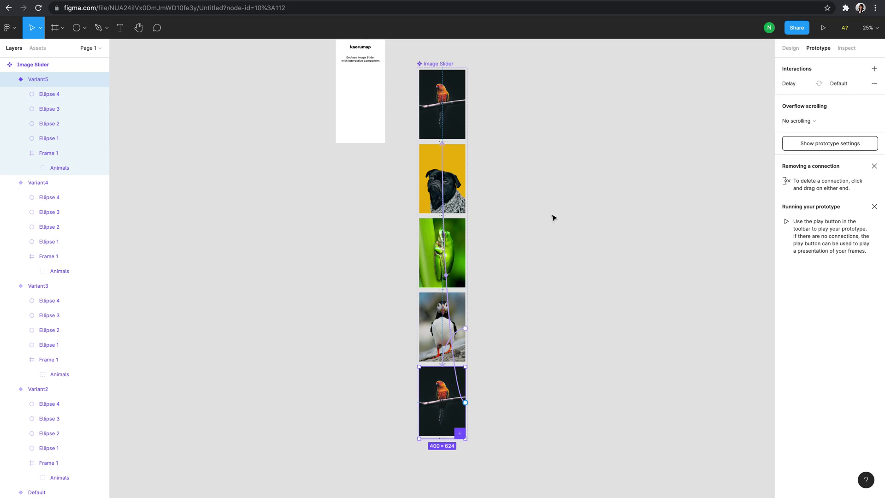
left_click(530, 222)
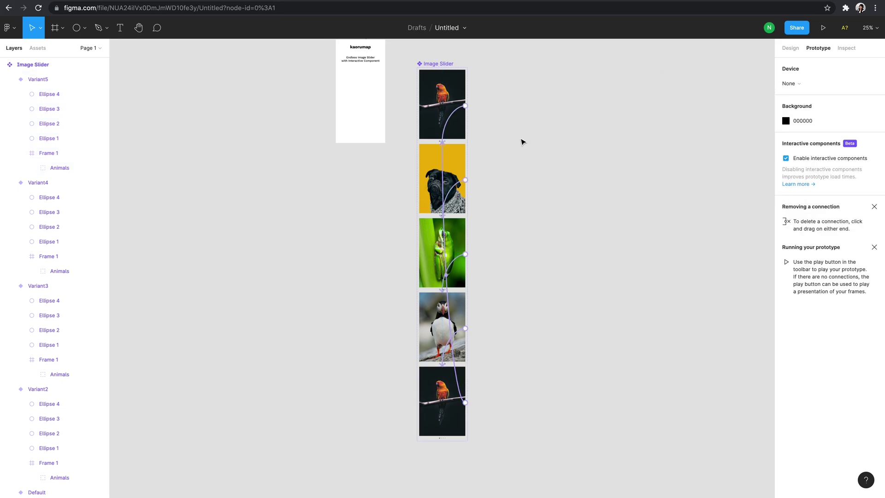
- Place an instance of the Image Slider component below the heading in the Endless Image Slider frame, centred horizontally
scroll(501, 248, "up", 3)
left_click(478, 182)
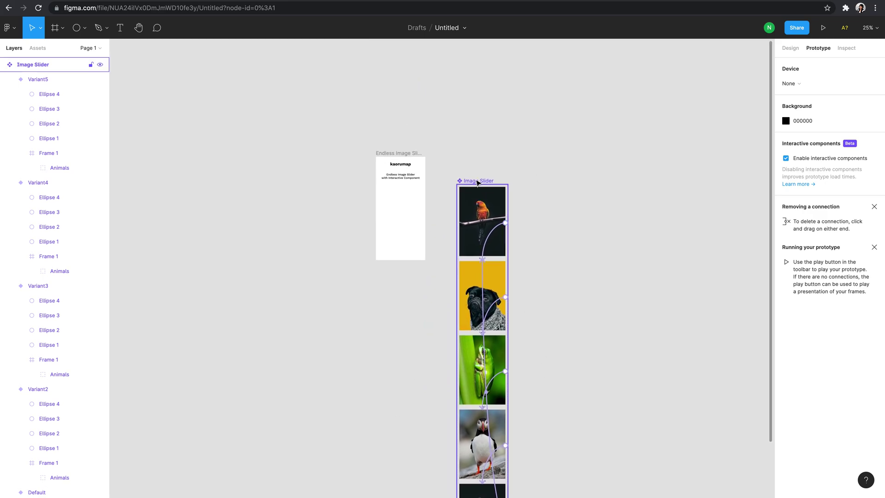
key("Escape")
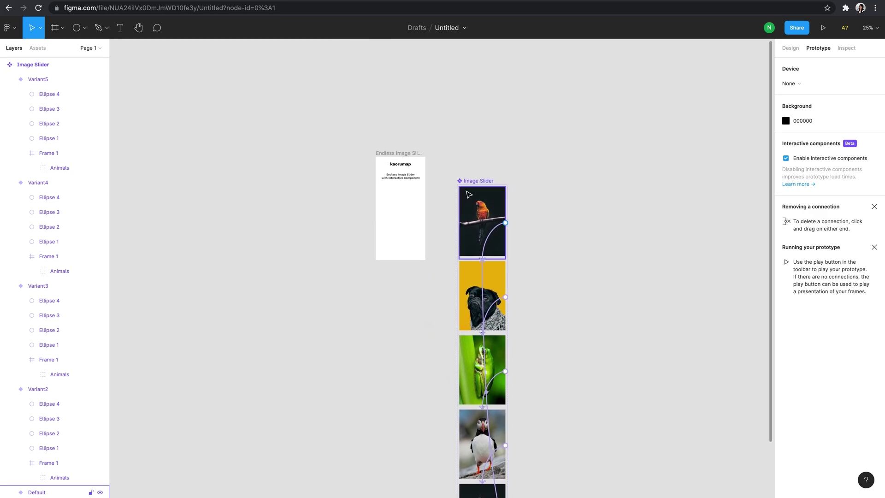
left_click(38, 48)
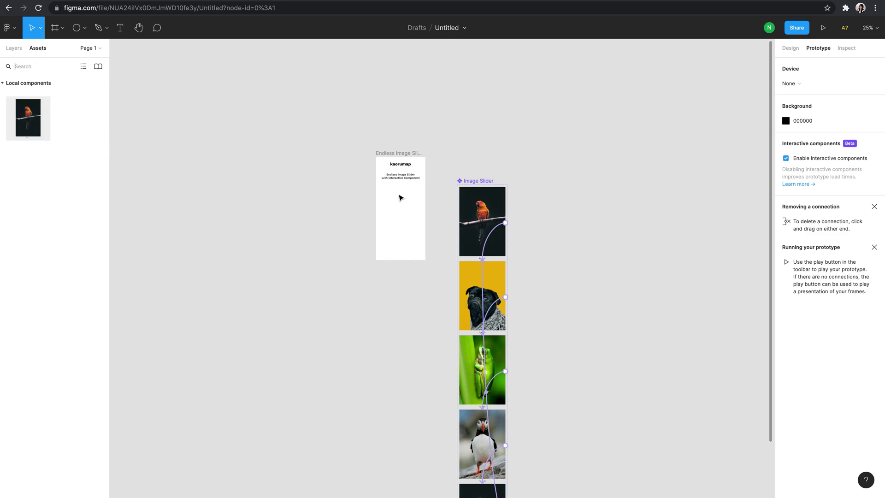
key("shift+0")
left_click_drag(389, 156, 423, 227)
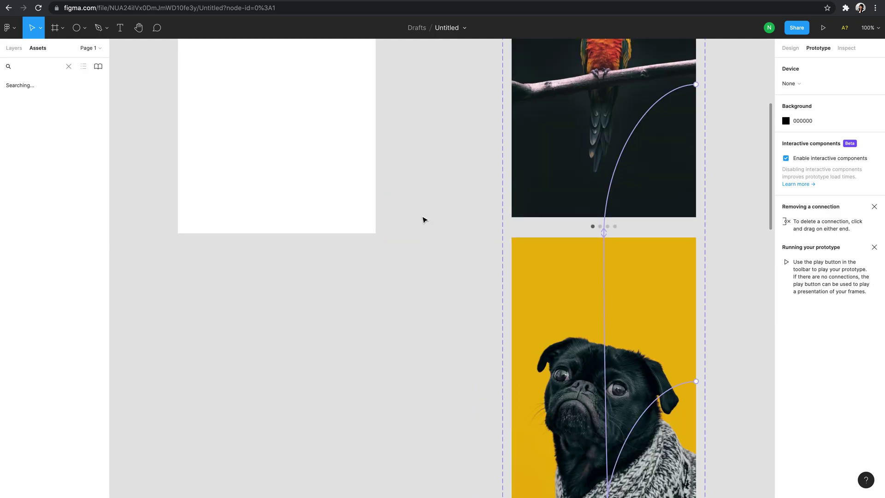
left_click_drag(400, 115, 549, 375)
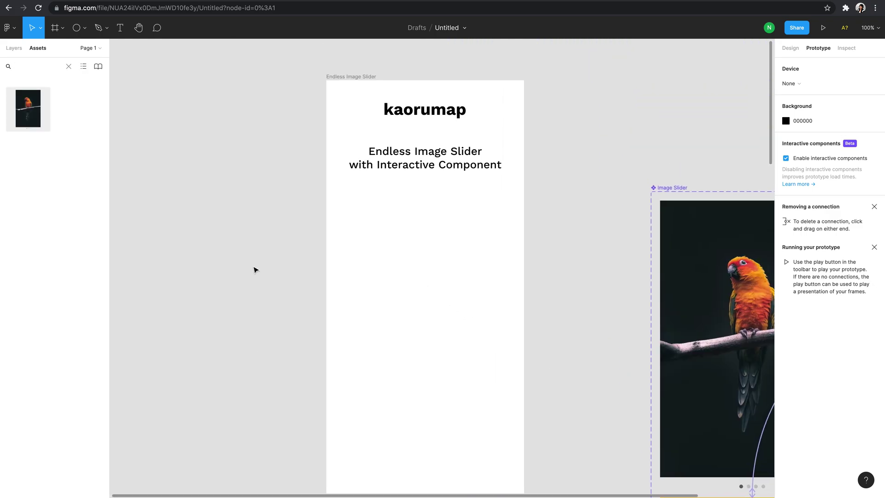
left_click_drag(33, 107, 469, 310)
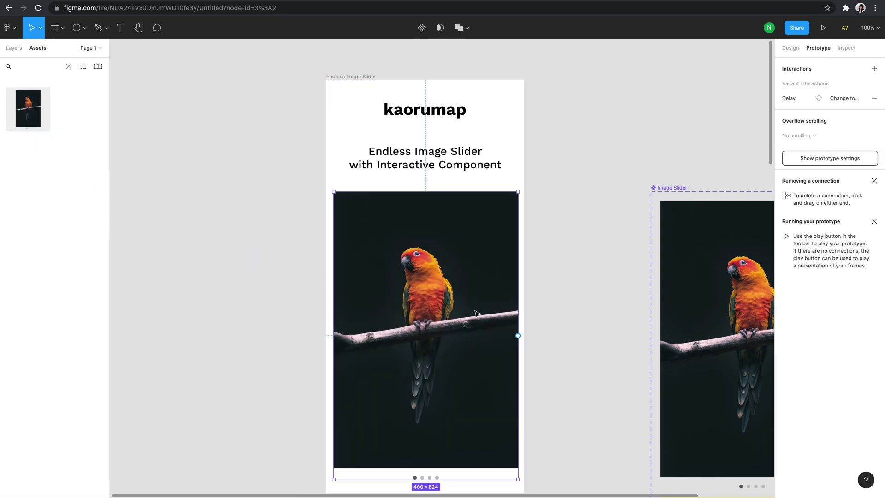
left_click_drag(469, 274, 499, 248)
scroll(585, 261, "down", 3)
left_click(558, 193)
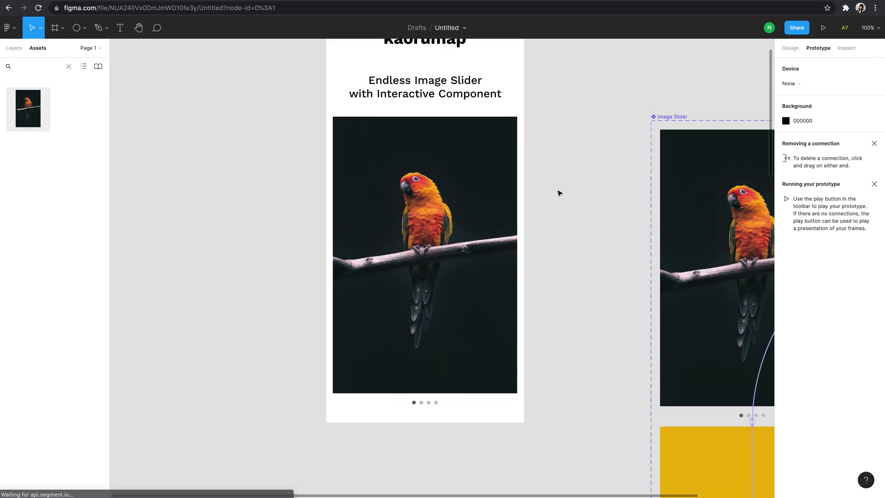
- Preview the Endless Image Slider frame as a prototype to watch the automatic slides, and return to the design file
scroll(559, 193, "up", 3)
scroll(555, 238, "down", 3)
scroll(555, 238, "up", 3)
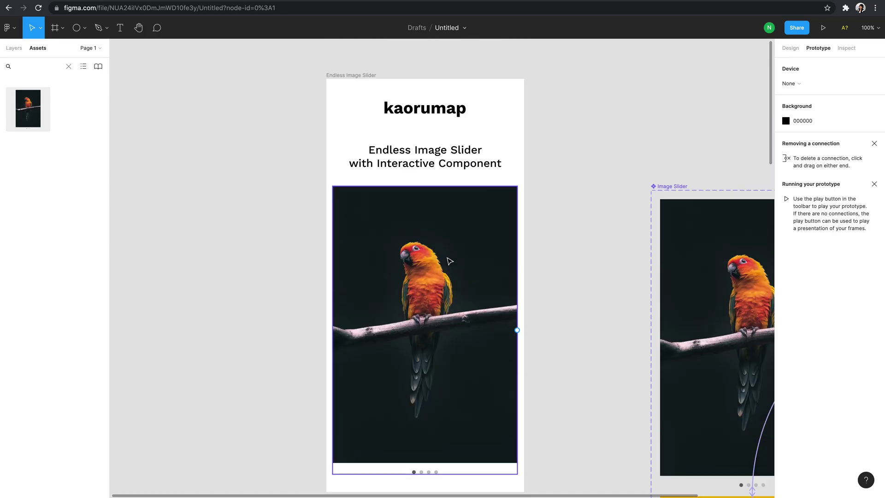
left_click(829, 31)
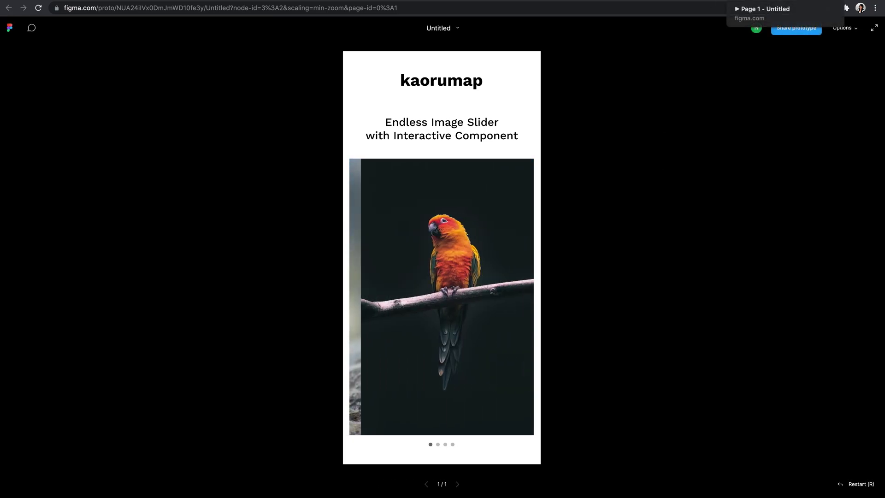
key("ctrl+shift+Tab")
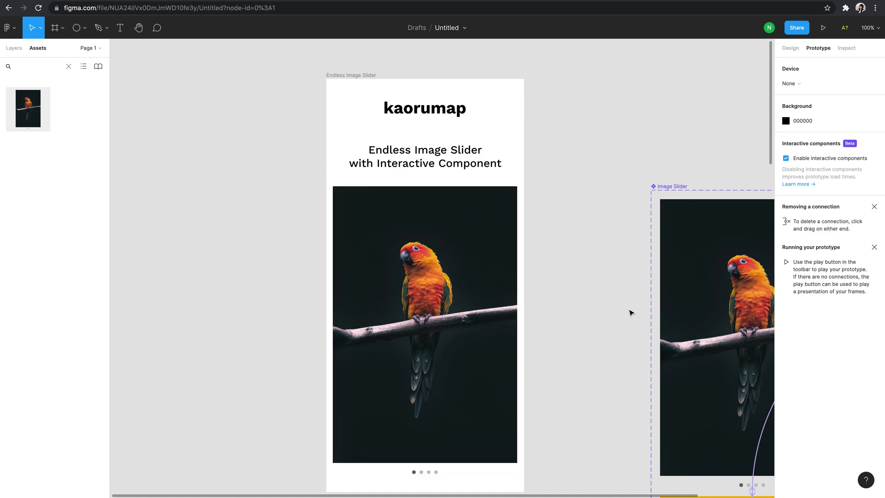
- Set the trigger of the Default variant's interaction to Variant2 to On drag
left_click_drag(631, 313, 370, 184)
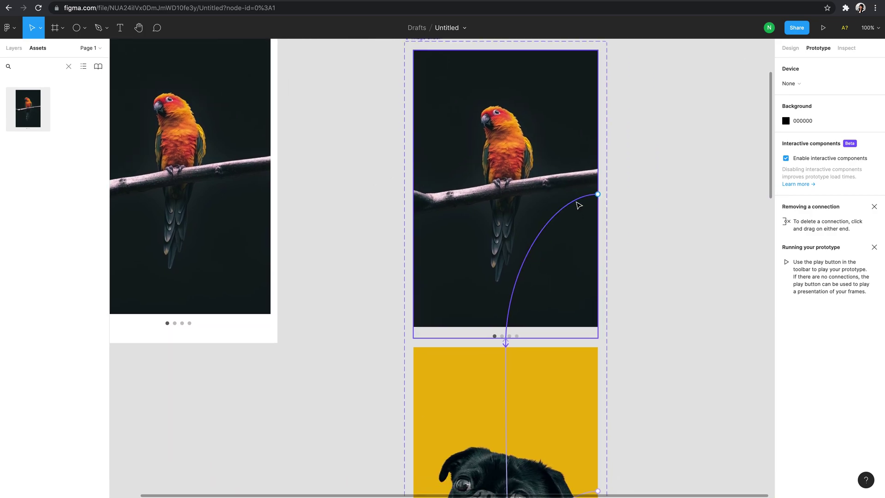
left_click(579, 206)
left_click(705, 109)
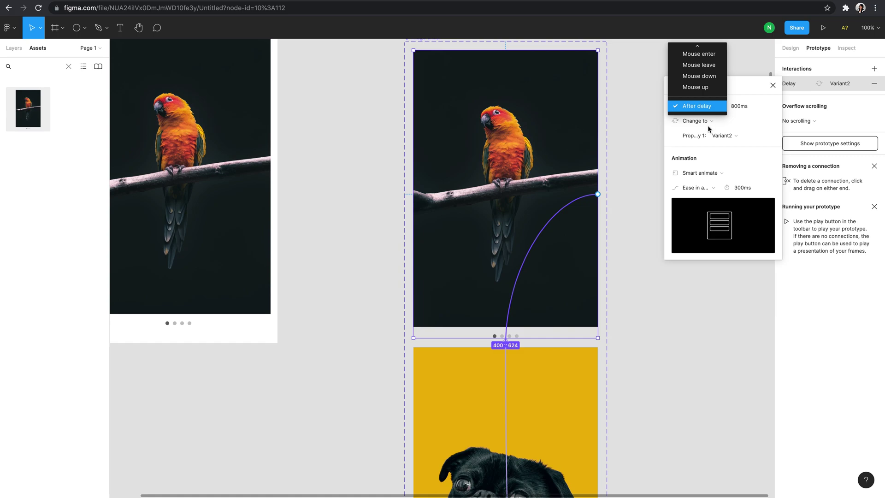
scroll(705, 64, "up", 3)
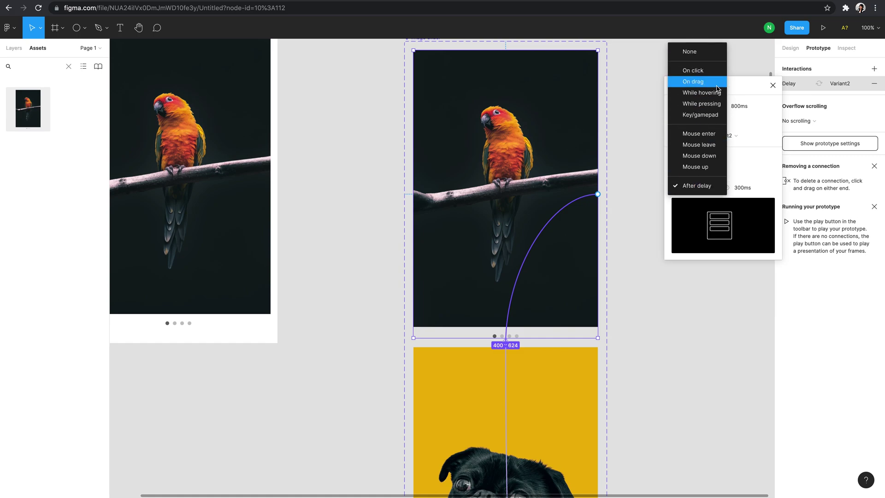
left_click(711, 81)
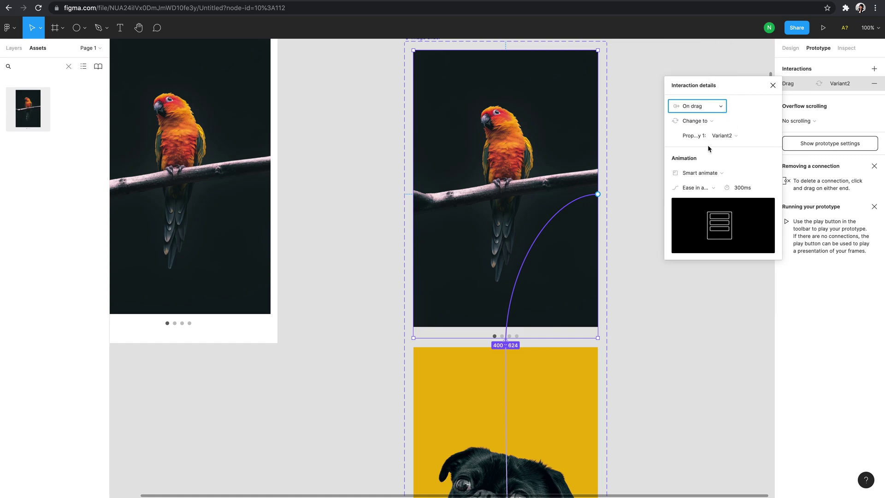
- Set the trigger of the pug variant's interaction to Variant3 to On drag
left_click(580, 421)
scroll(584, 404, "down", 5)
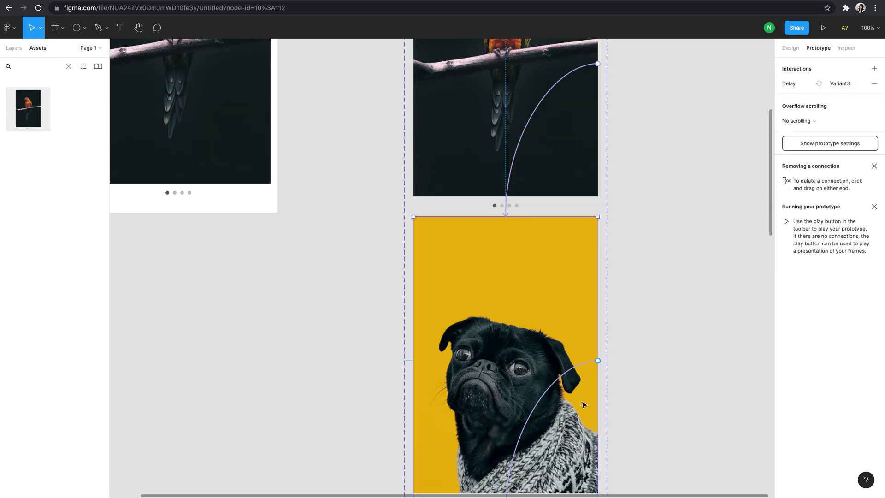
left_click(583, 363)
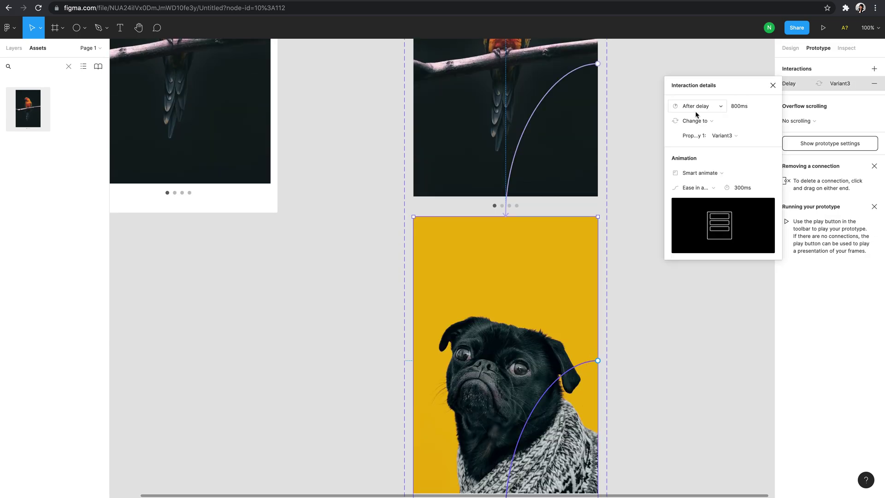
left_click(714, 105)
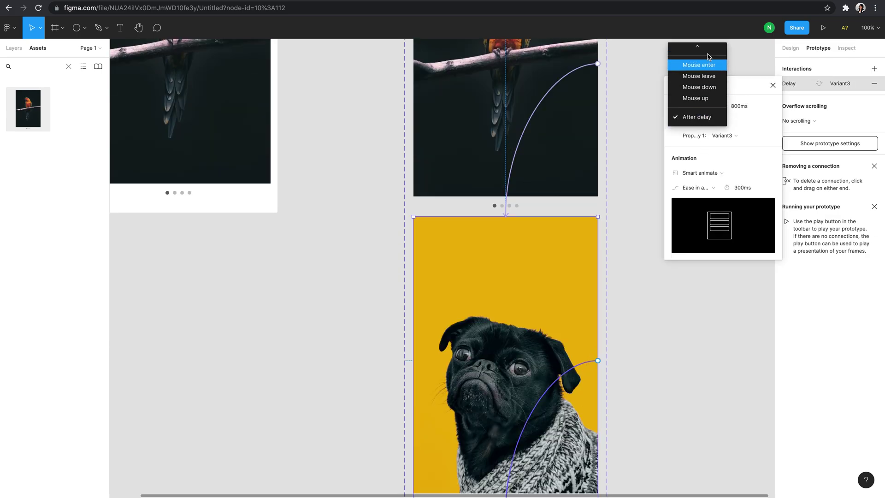
left_click(699, 87)
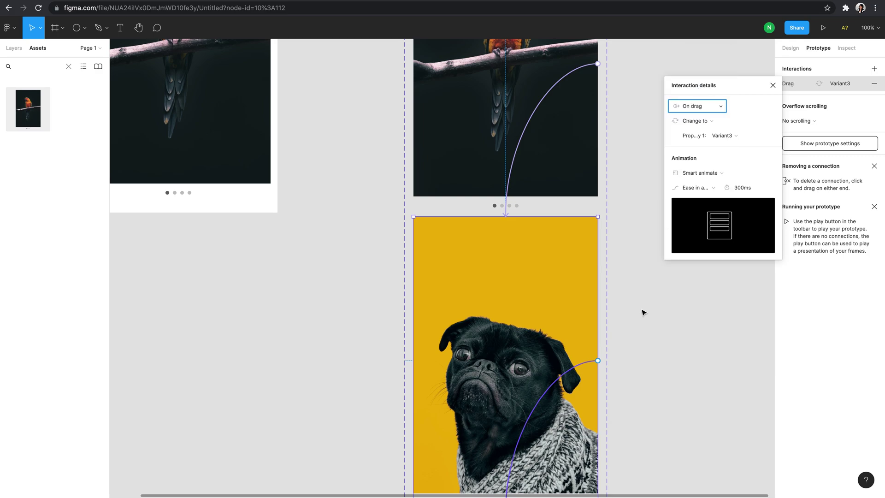
left_click(773, 84)
- Set the trigger of the frog variant's interaction to Variant4 to On drag
scroll(603, 307, "down", 9)
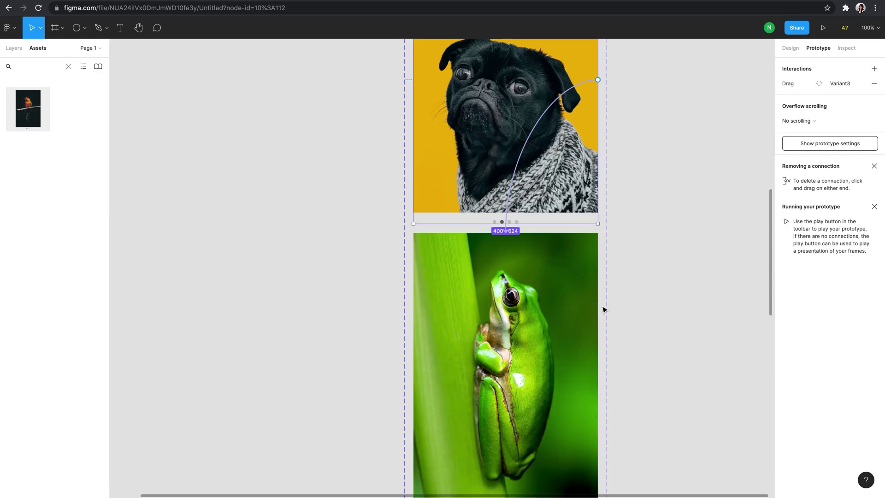
left_click(552, 272)
left_click(552, 272)
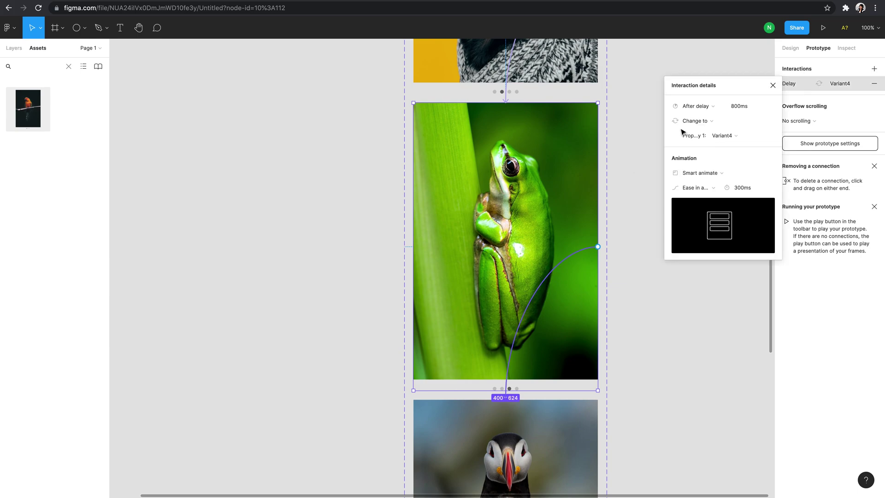
left_click(717, 111)
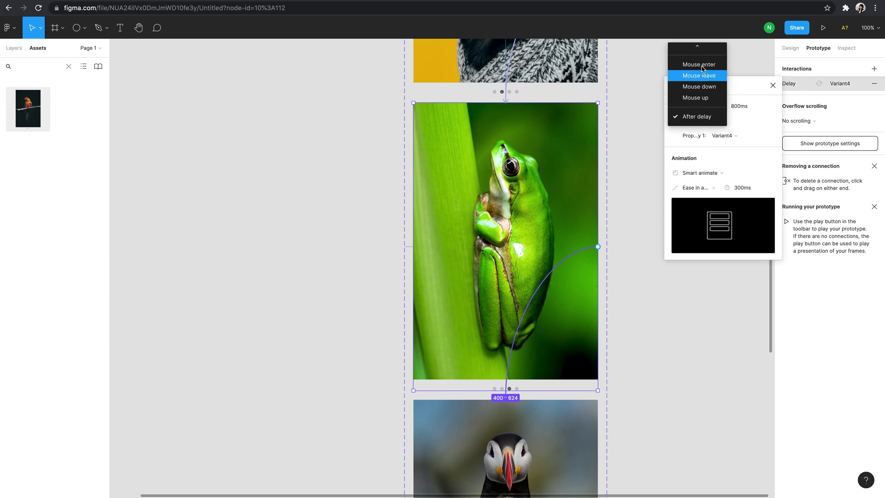
left_click(703, 82)
left_click(644, 310)
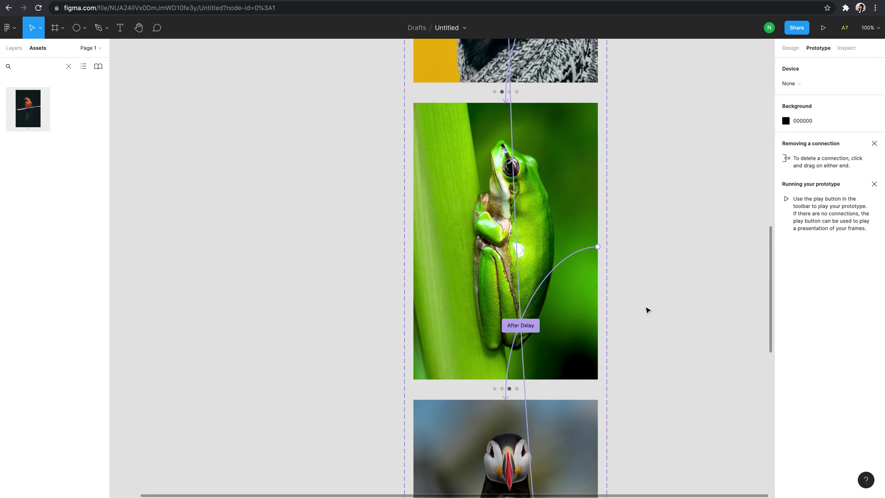
- Set the trigger of the puffin variant's interaction to Variant5 to On drag
scroll(646, 311, "down", 5)
left_click(572, 410)
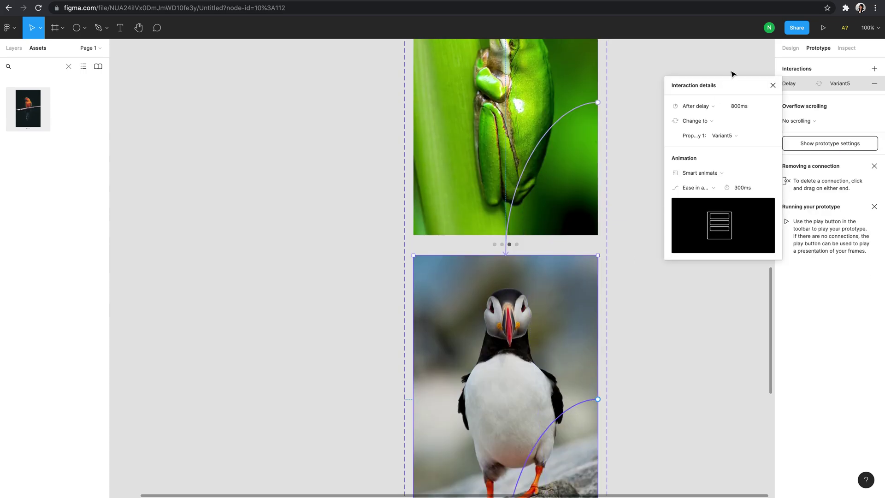
left_click(694, 106)
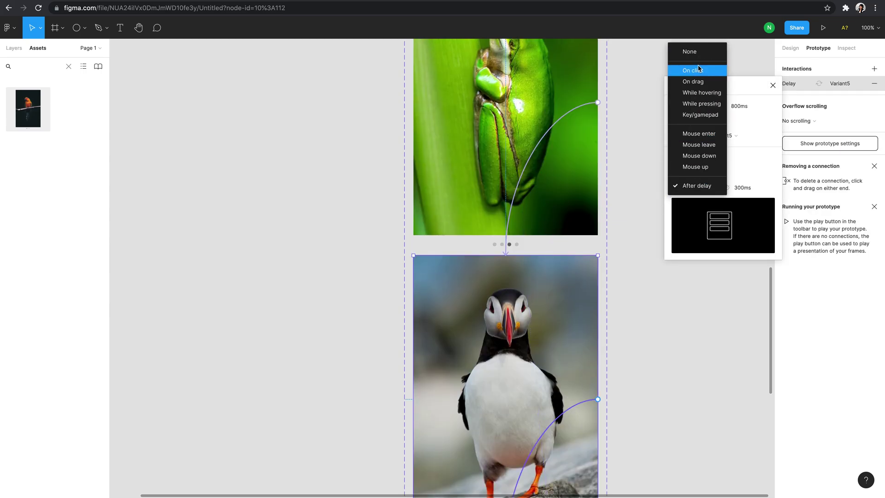
left_click(700, 82)
left_click(634, 292)
- Review the interaction details of the connection from Variant5 to Default
scroll(621, 345, "down", 7)
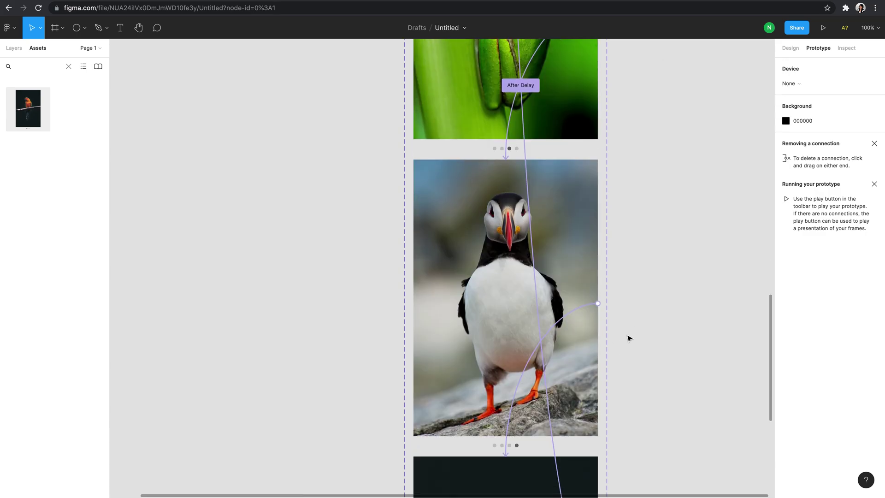
left_click(580, 336)
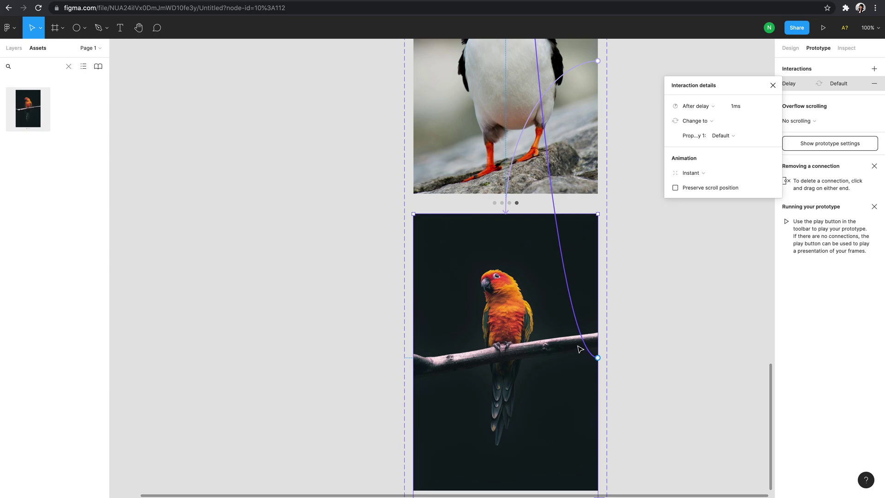
scroll(634, 272, "up", 5)
scroll(606, 180, "up", 20)
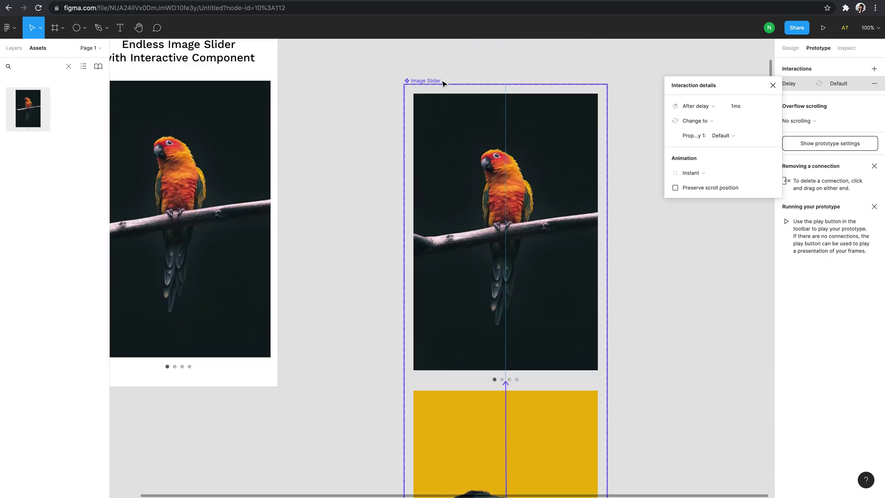
scroll(316, 137, "up", 3)
scroll(317, 136, "left", 4)
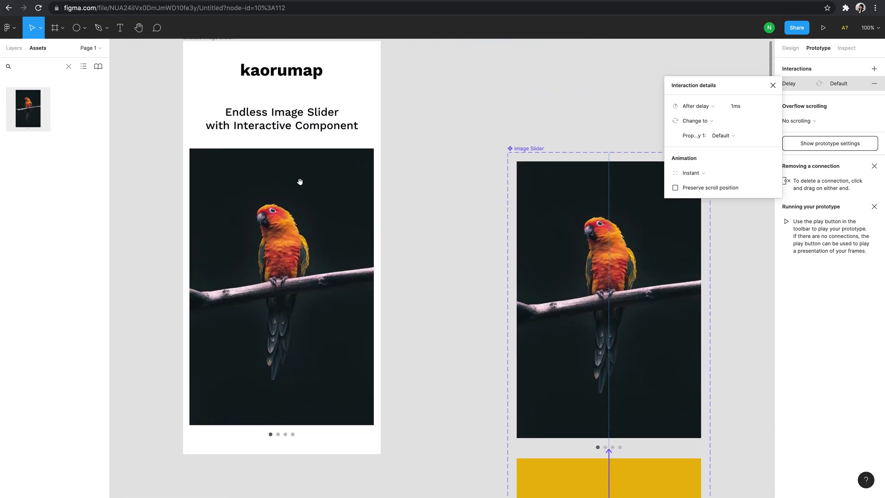
left_click(501, 125)
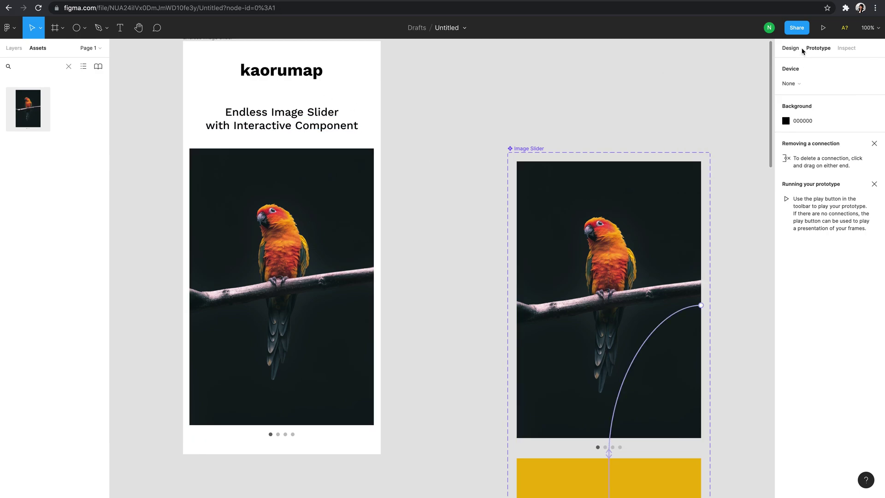
- Run the prototype and swipe repeatedly through the slider images to test the drag interactions and the endless loop
left_click(823, 30)
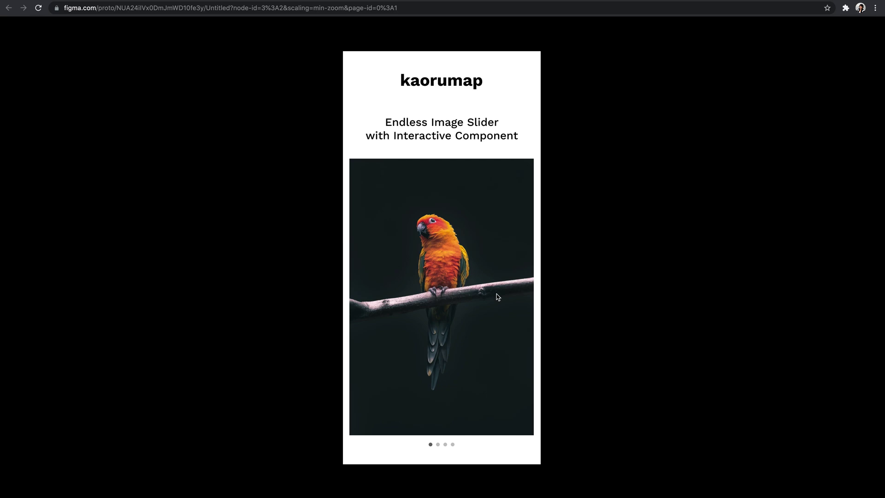
left_click_drag(498, 297, 343, 301)
left_click_drag(473, 310, 345, 317)
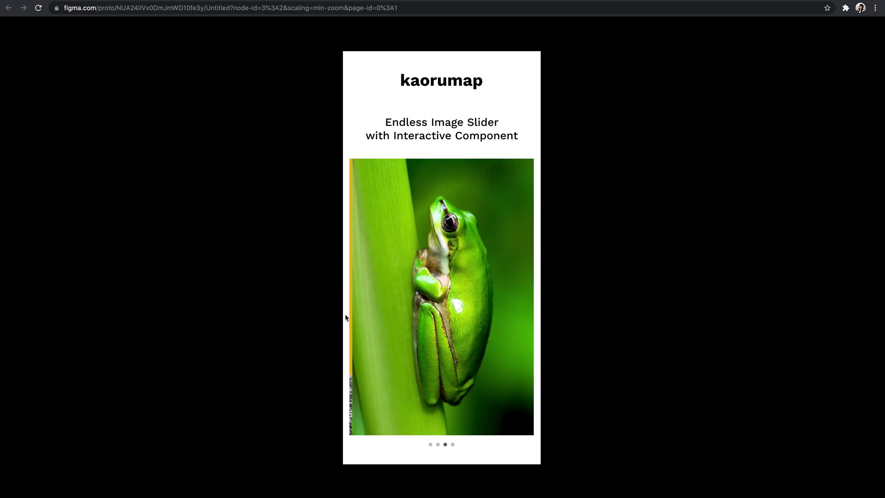
left_click_drag(464, 306, 306, 322)
left_click_drag(471, 317, 262, 330)
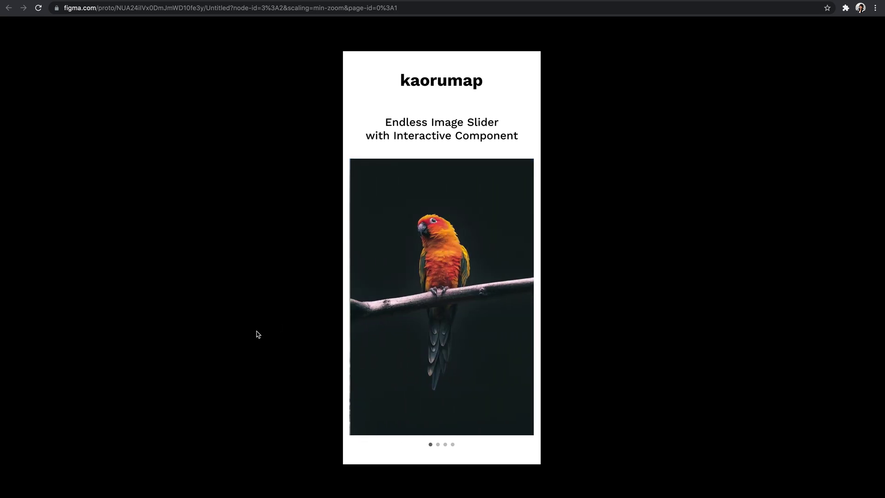
left_click(427, 343)
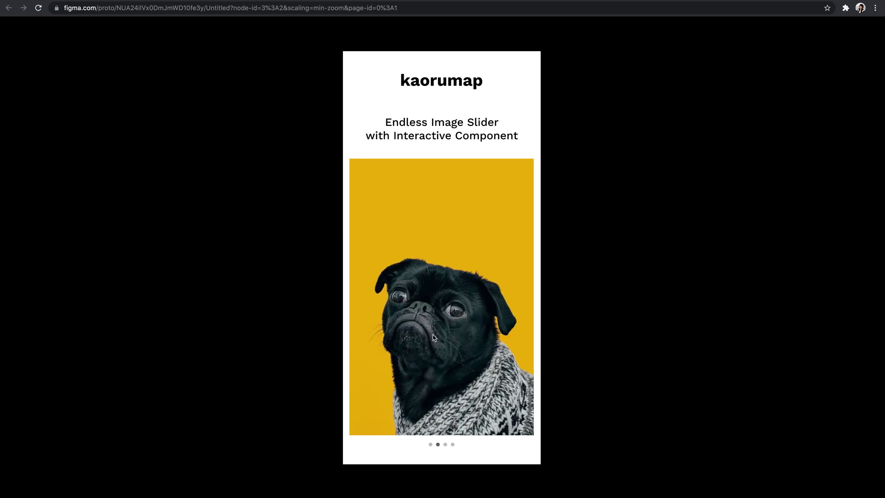
left_click(488, 324)
left_click_drag(462, 317, 380, 334)
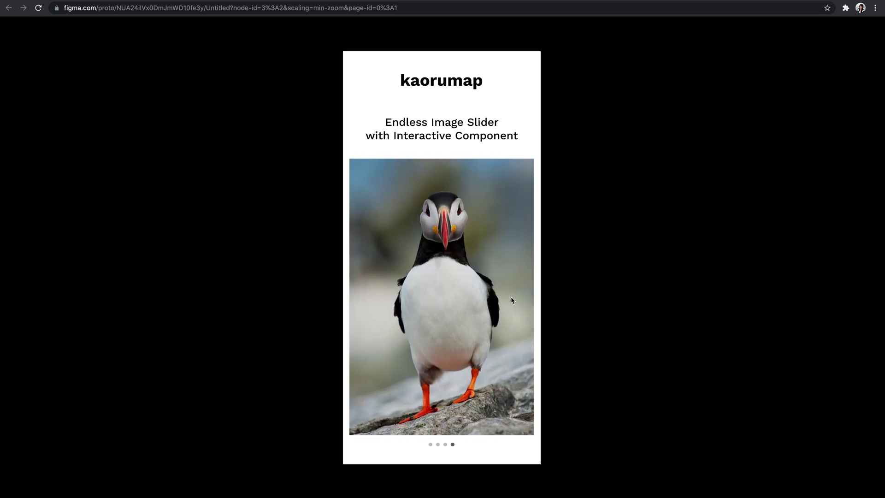
left_click_drag(511, 299, 332, 328)
left_click_drag(490, 293, 355, 320)
left_click(354, 317)
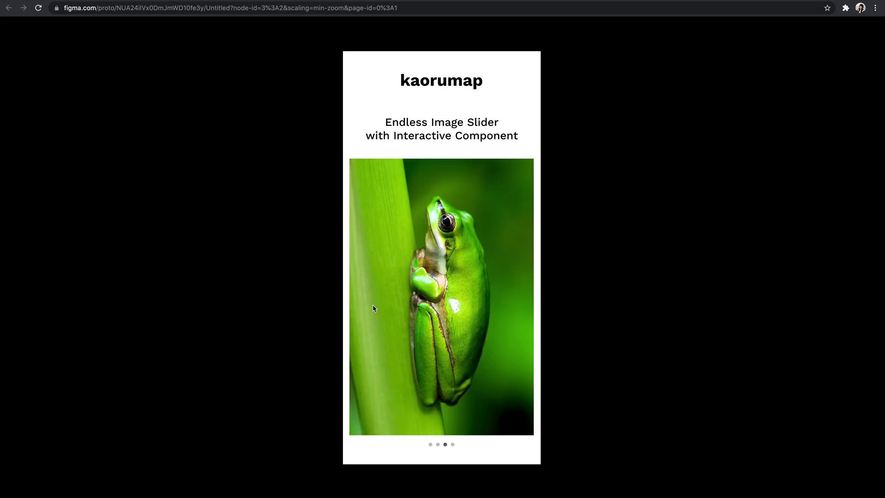